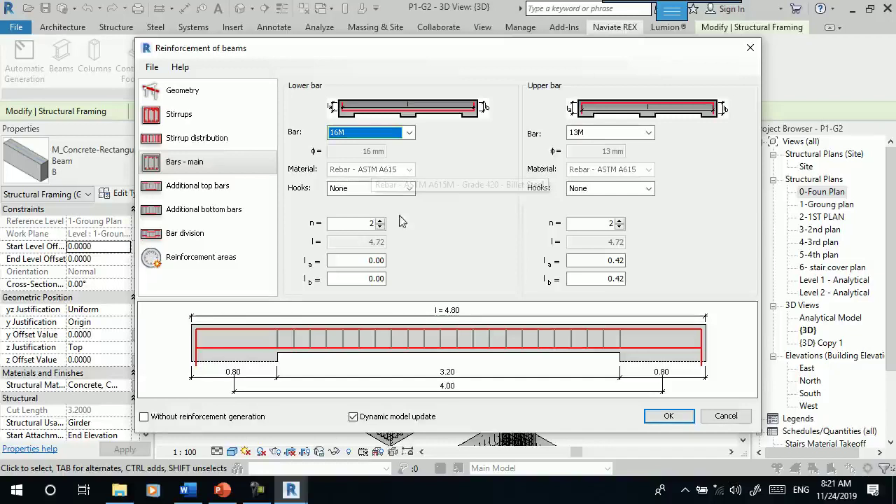
Set the upper main bars to three 16M bars, keeping the lower main bars at two 16M
{"action": "left_click", "coordinate": [379, 220]}
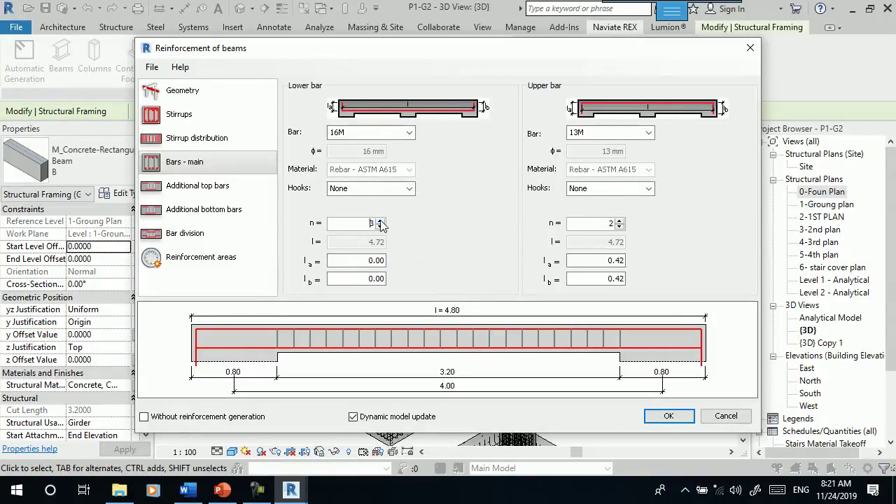
{"action": "left_click", "coordinate": [649, 133]}
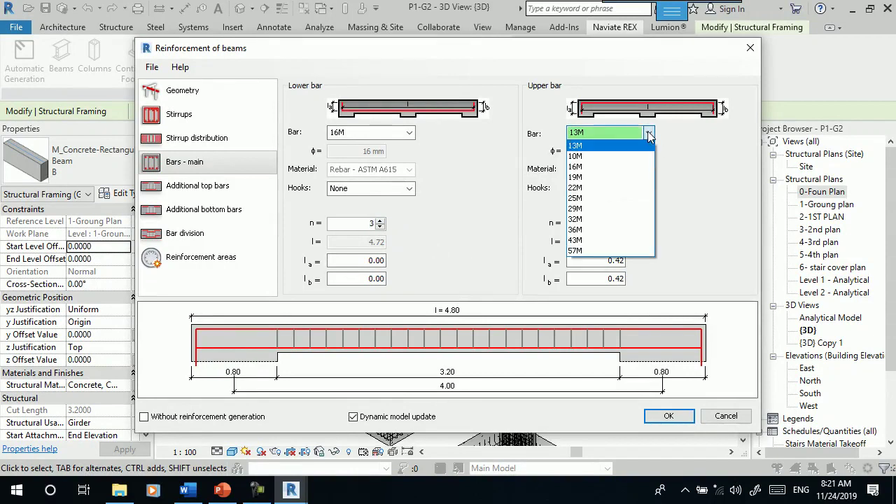
{"action": "left_click", "coordinate": [380, 227]}
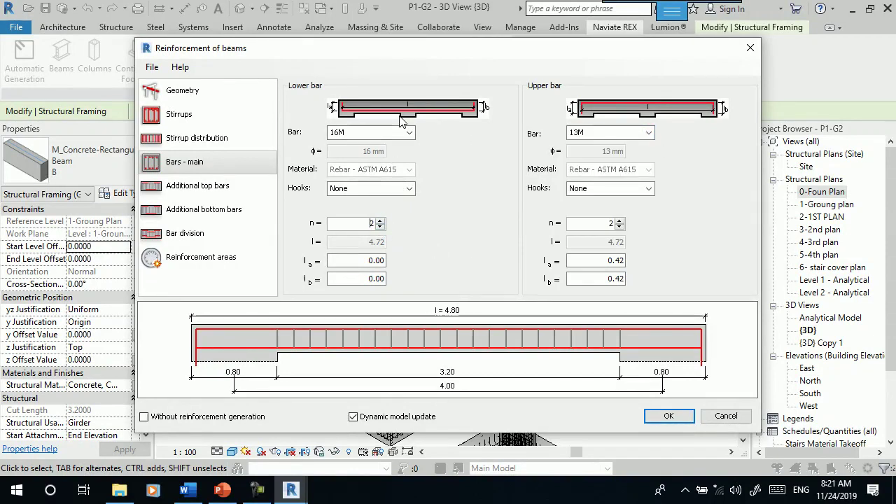
{"action": "left_click", "coordinate": [649, 133]}
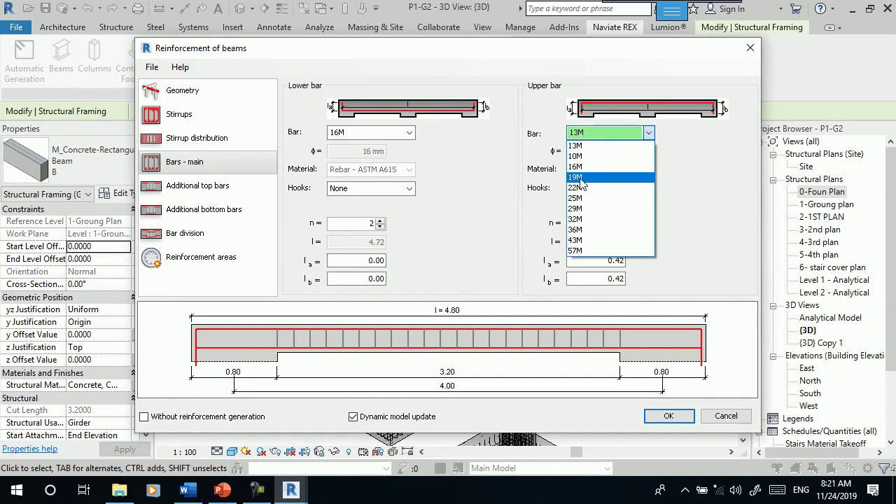
{"action": "left_click", "coordinate": [616, 159]}
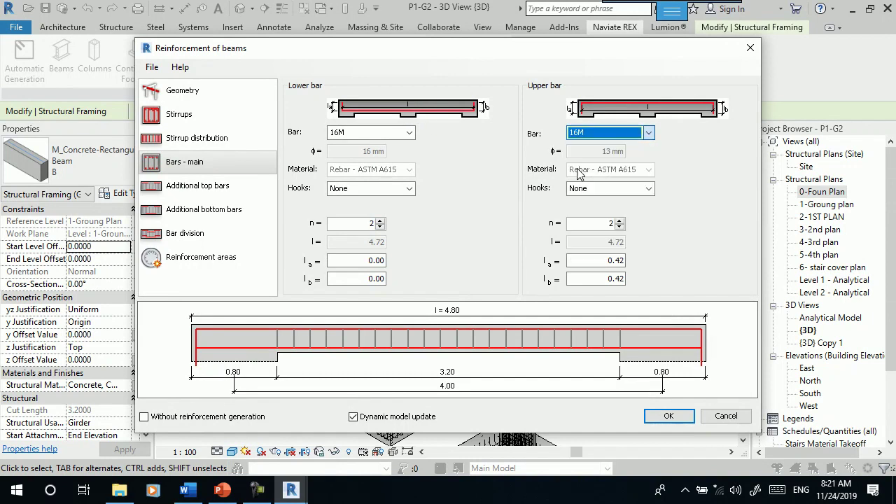
{"action": "left_click", "coordinate": [619, 220]}
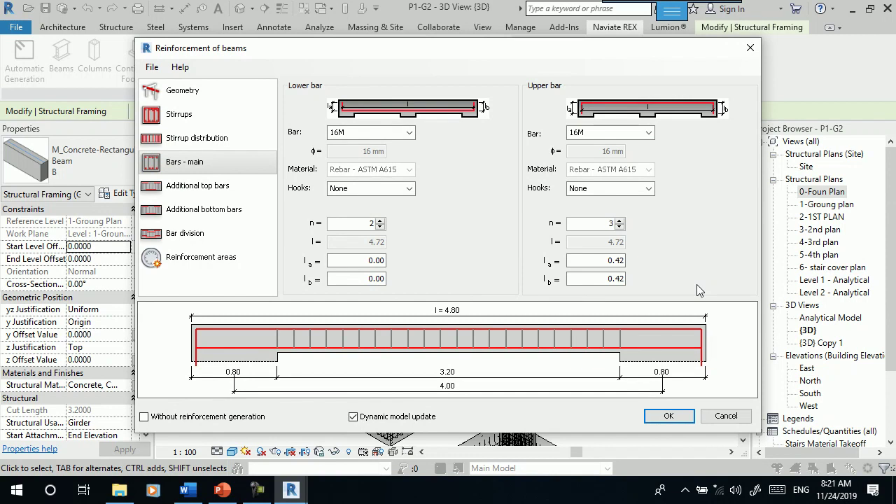
Add two 13M additional top bars, 0.80 long, over the right support only, then show the bottom-bar settings
{"action": "left_click", "coordinate": [185, 186]}
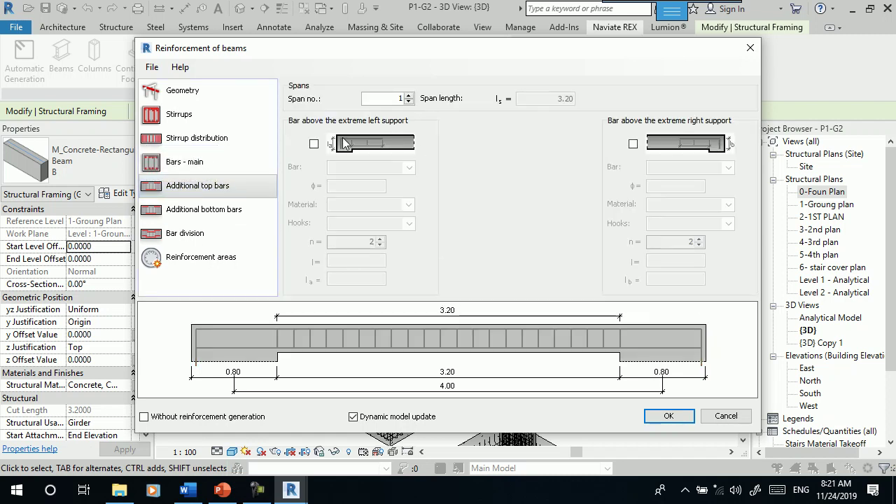
{"action": "left_click", "coordinate": [313, 145]}
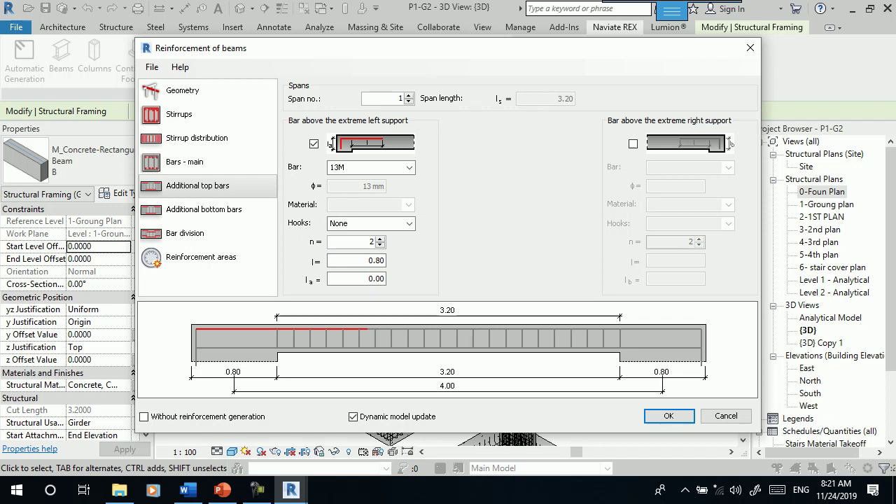
{"action": "left_click", "coordinate": [313, 144]}
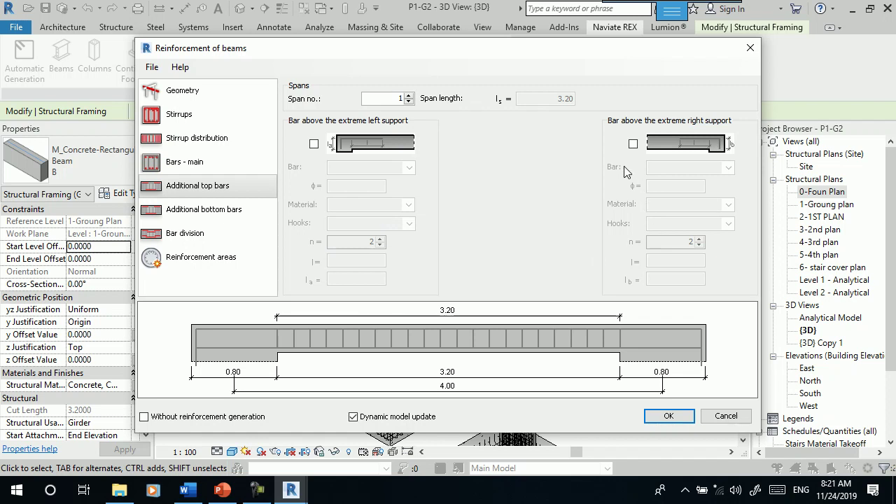
{"action": "left_click", "coordinate": [632, 143]}
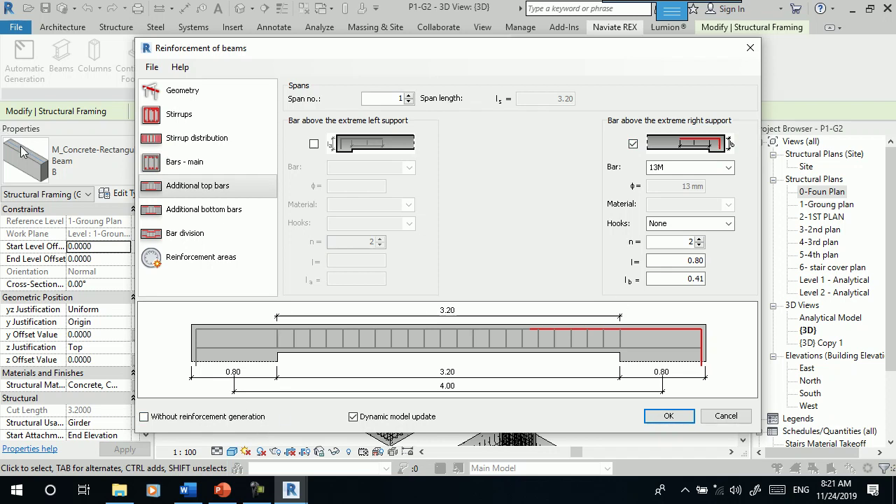
{"action": "left_click", "coordinate": [210, 214]}
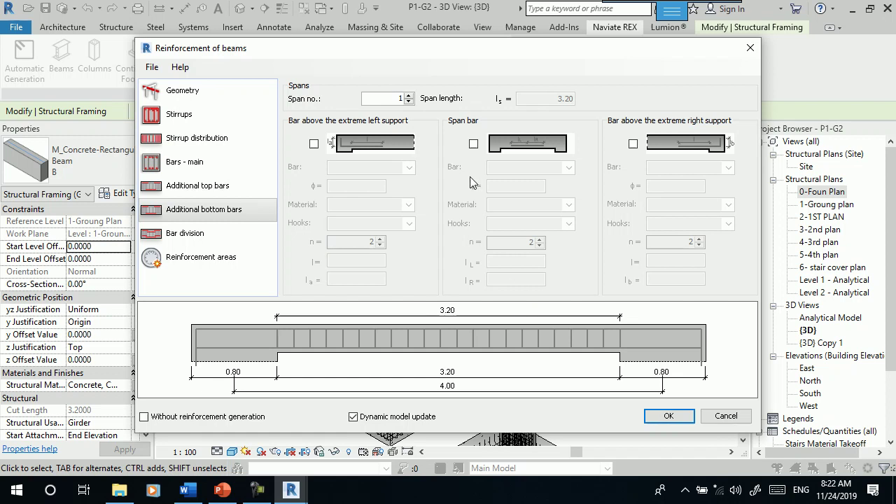
Add a 16M span bar as the only additional bottom bar
{"action": "left_click", "coordinate": [473, 144]}
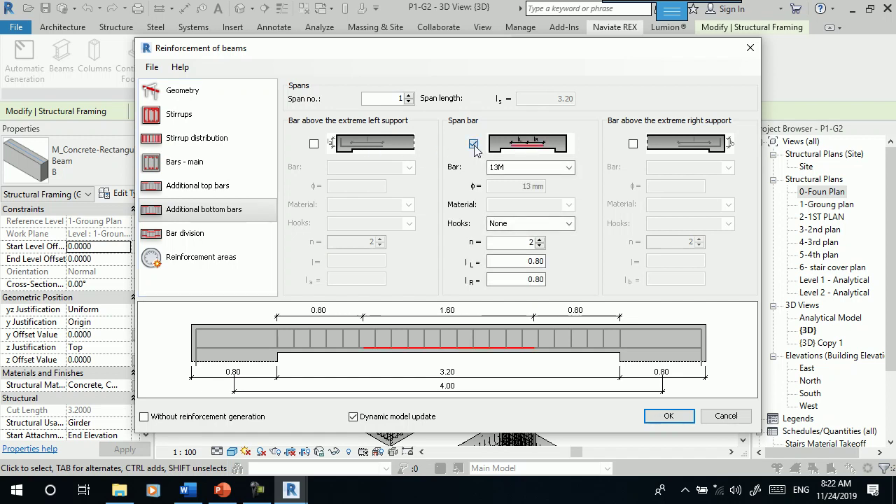
{"action": "left_click", "coordinate": [314, 145]}
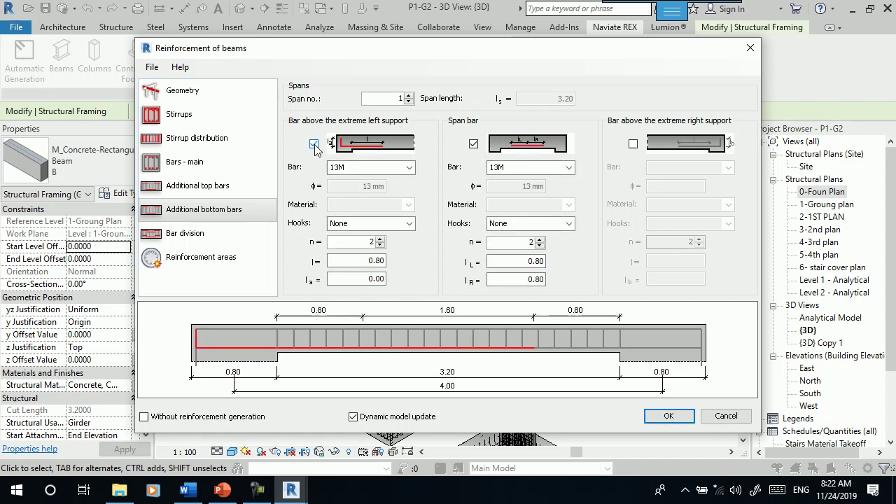
{"action": "left_click", "coordinate": [632, 144]}
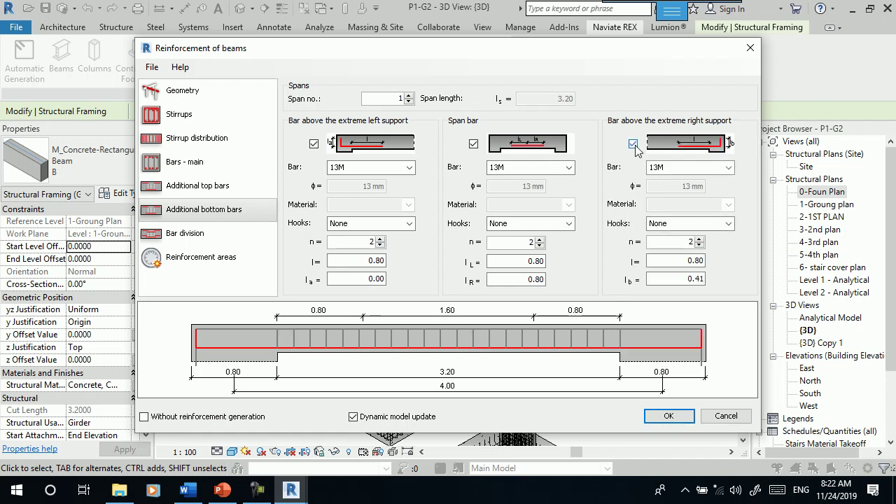
{"action": "left_click", "coordinate": [313, 145]}
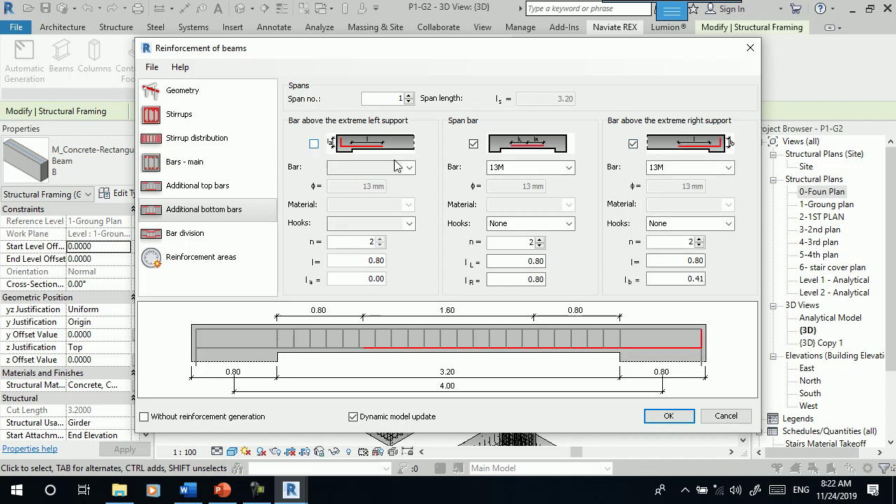
{"action": "left_click", "coordinate": [632, 145]}
{"action": "left_click", "coordinate": [560, 169]}
{"action": "left_click", "coordinate": [517, 199]}
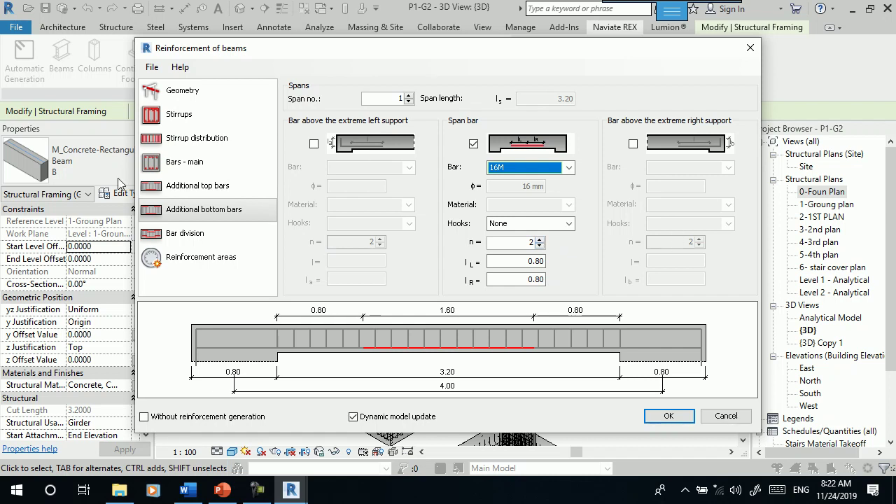
Remove the additional top bar at the right support
{"action": "left_click", "coordinate": [217, 194]}
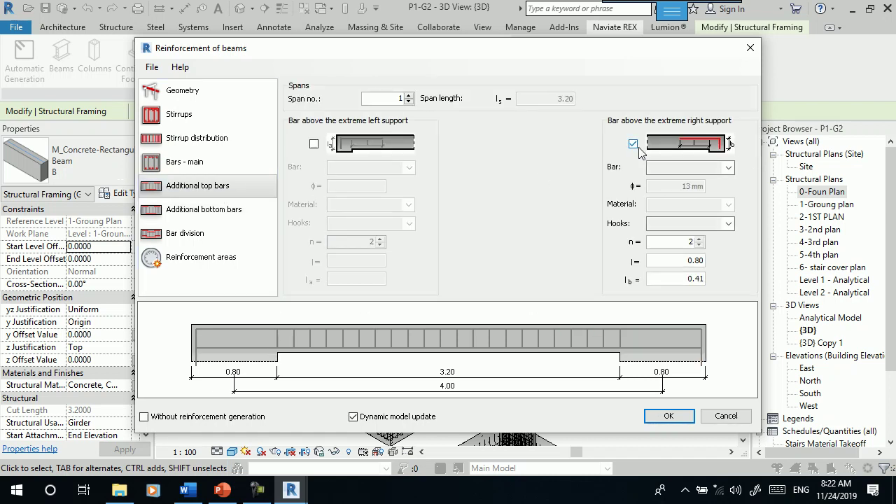
{"action": "left_click", "coordinate": [633, 144]}
{"action": "left_click", "coordinate": [202, 213]}
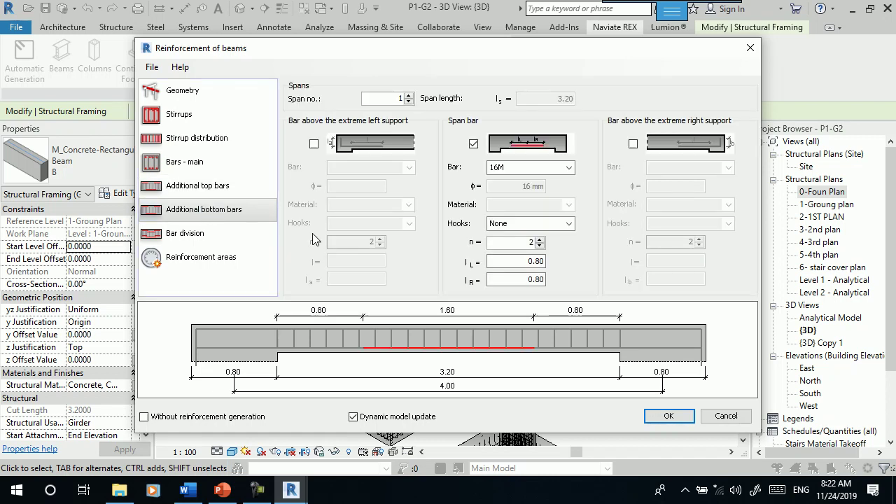
Generate the beam reinforcement and select only the Structural Rebar in the model
{"action": "left_click", "coordinate": [668, 422]}
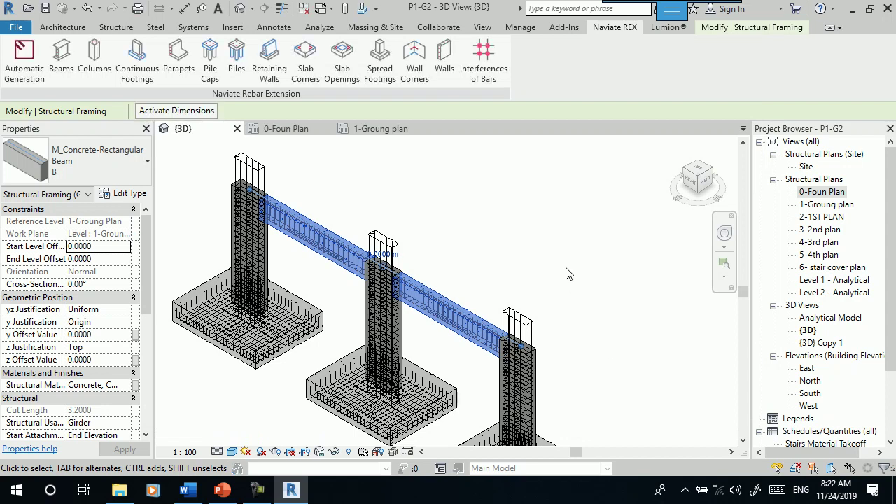
{"action": "scroll", "coordinate": [567, 275], "scroll_direction": "down", "scroll_amount": 1}
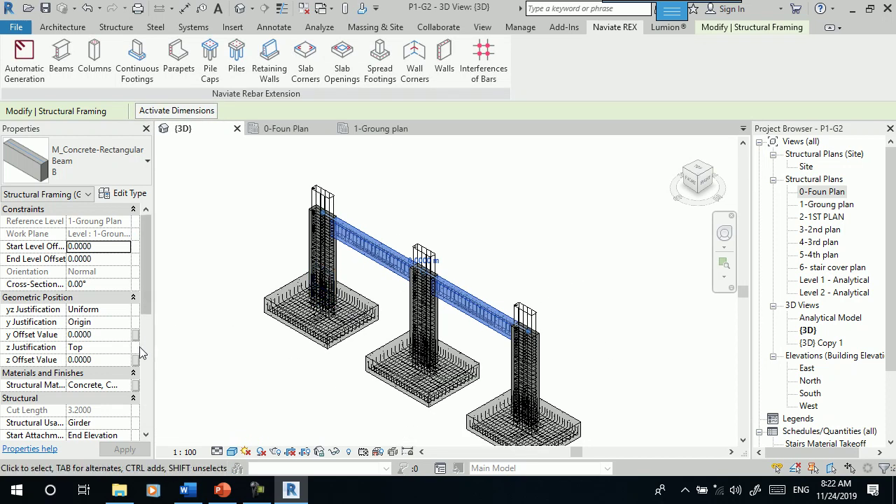
{"action": "left_click", "coordinate": [215, 350]}
{"action": "left_click_drag", "start_coordinate": [594, 185], "coordinate": [233, 369]}
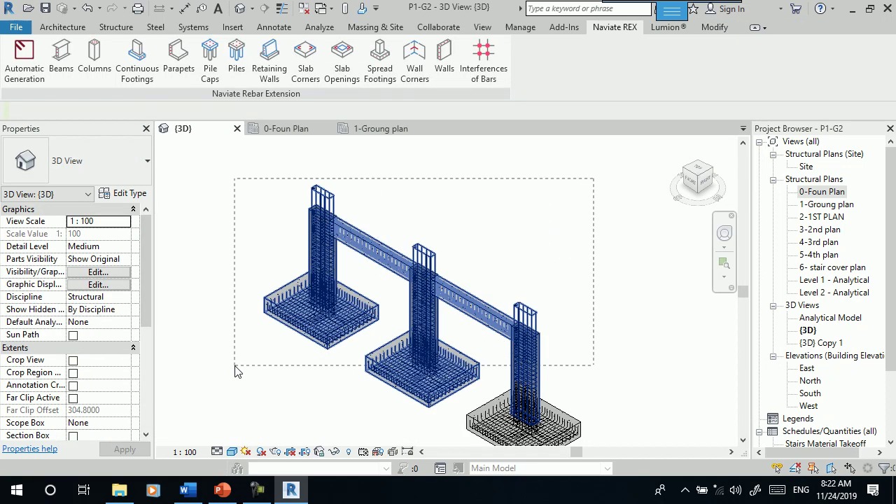
{"action": "left_click", "coordinate": [619, 68]}
{"action": "left_click", "coordinate": [626, 126]}
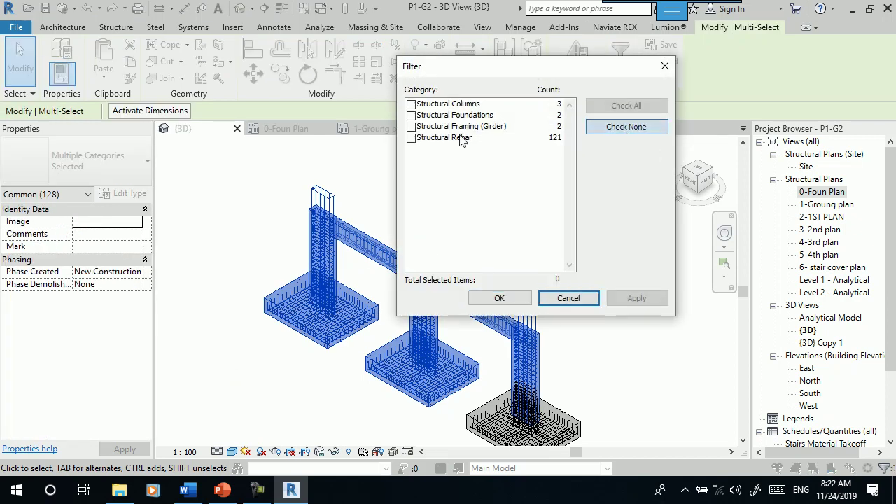
{"action": "left_click", "coordinate": [411, 138]}
{"action": "left_click", "coordinate": [511, 296]}
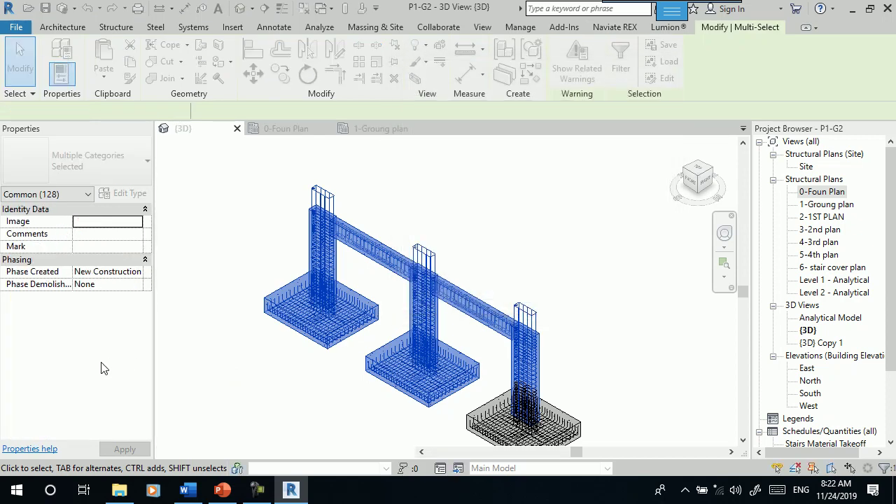
Set the selected rebar to show unobscured and solid in the {3D} view
{"action": "scroll", "coordinate": [101, 362], "scroll_direction": "down", "scroll_amount": 3}
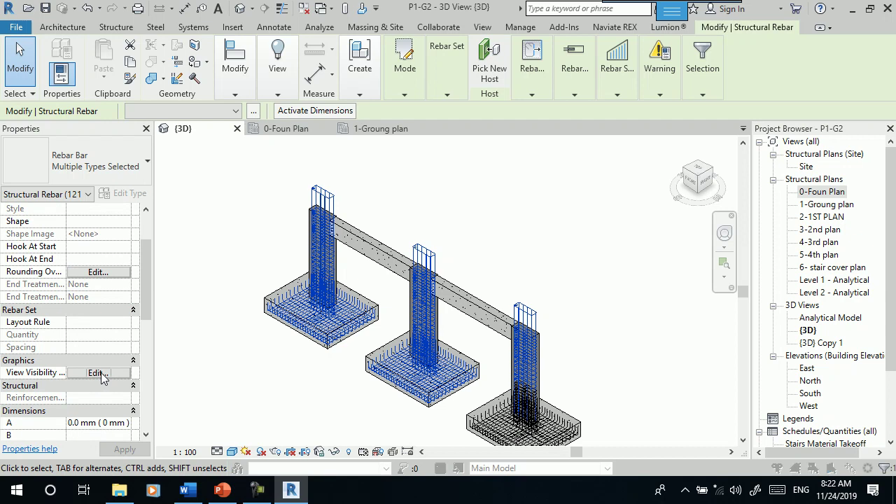
{"action": "left_click", "coordinate": [100, 373]}
{"action": "left_click", "coordinate": [479, 188]}
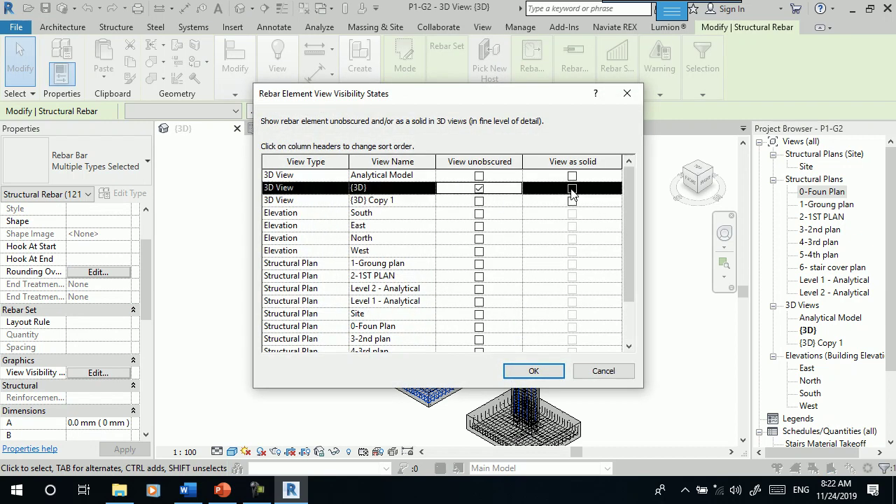
{"action": "left_click", "coordinate": [572, 189]}
{"action": "left_click", "coordinate": [532, 371]}
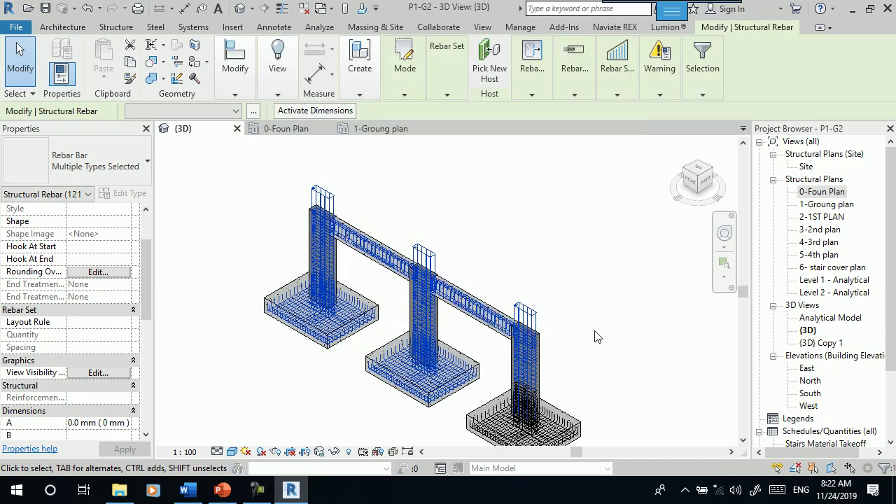
{"action": "left_click", "coordinate": [596, 336]}
{"action": "scroll", "coordinate": [606, 344], "scroll_direction": "up", "scroll_amount": 2}
{"action": "scroll", "coordinate": [560, 350], "scroll_direction": "up", "scroll_amount": 3}
{"action": "scroll", "coordinate": [509, 357], "scroll_direction": "up", "scroll_amount": 3}
{"action": "scroll", "coordinate": [509, 353], "scroll_direction": "down", "scroll_amount": 1}
{"action": "scroll", "coordinate": [509, 349], "scroll_direction": "down", "scroll_amount": 2}
{"action": "scroll", "coordinate": [448, 308], "scroll_direction": "down", "scroll_amount": 1}
{"action": "scroll", "coordinate": [361, 256], "scroll_direction": "down", "scroll_amount": 2}
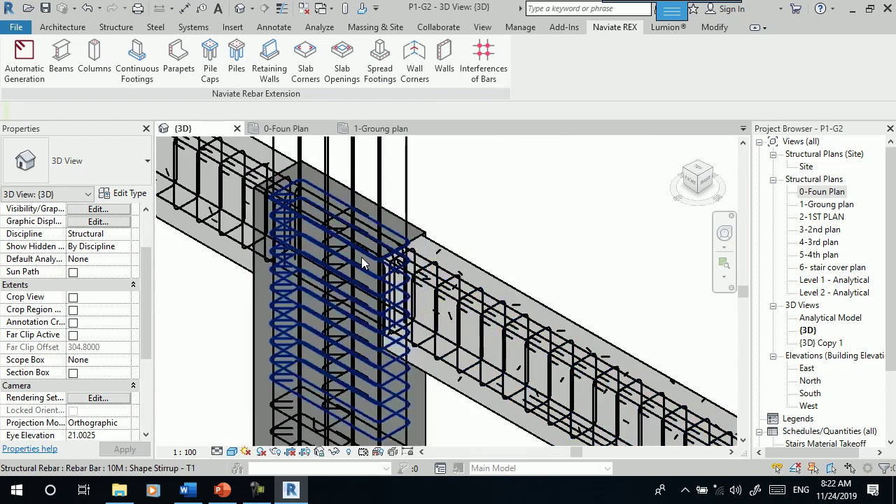
{"action": "scroll", "coordinate": [361, 257], "scroll_direction": "up", "scroll_amount": 2}
{"action": "scroll", "coordinate": [392, 256], "scroll_direction": "up", "scroll_amount": 1}
{"action": "scroll", "coordinate": [431, 252], "scroll_direction": "up", "scroll_amount": 1}
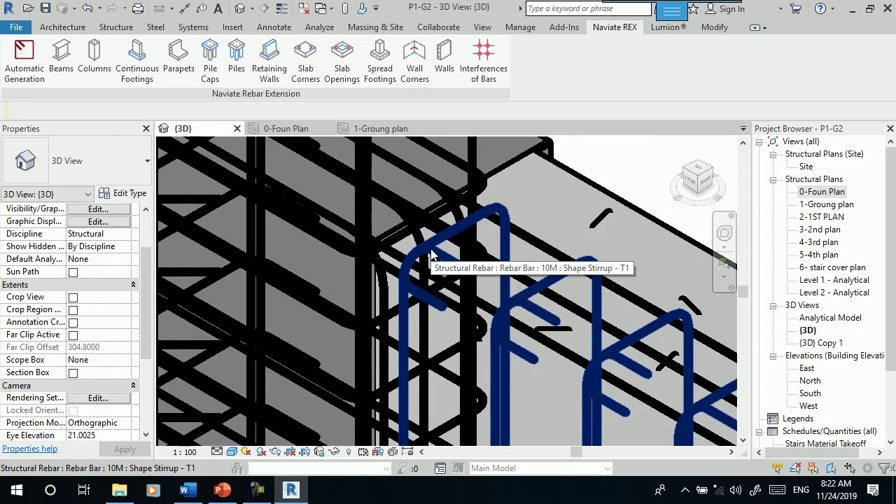
{"action": "scroll", "coordinate": [430, 252], "scroll_direction": "down", "scroll_amount": 2}
{"action": "scroll", "coordinate": [426, 266], "scroll_direction": "down", "scroll_amount": 3}
{"action": "scroll", "coordinate": [420, 280], "scroll_direction": "down", "scroll_amount": 3}
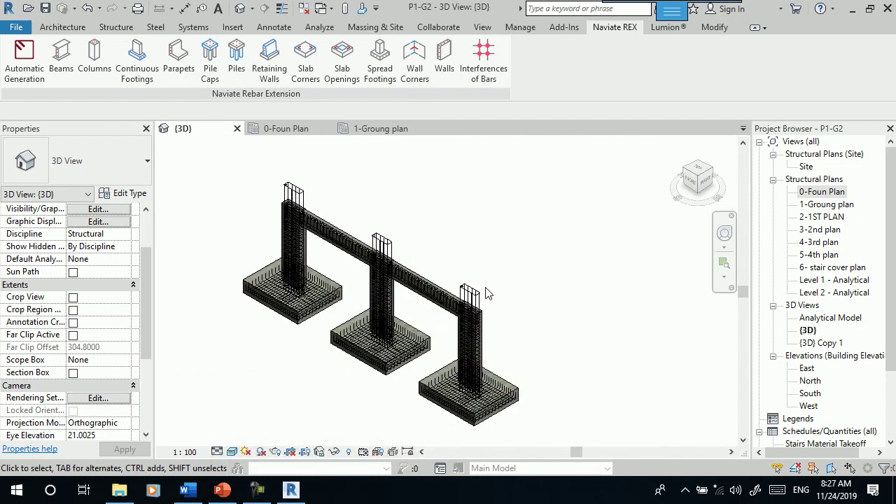
{"action": "scroll", "coordinate": [488, 288], "scroll_direction": "down", "scroll_amount": 1}
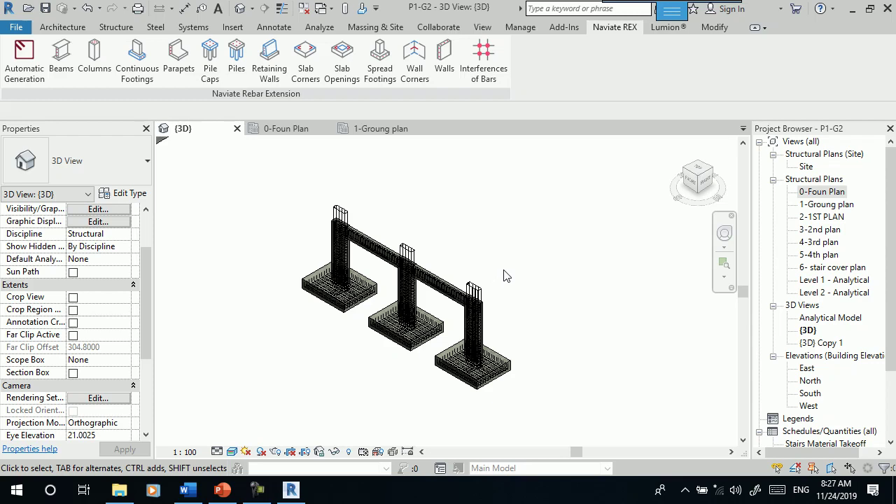
Open Object Styles and scroll through the model categories to the structural entries
{"action": "left_click", "coordinate": [525, 28]}
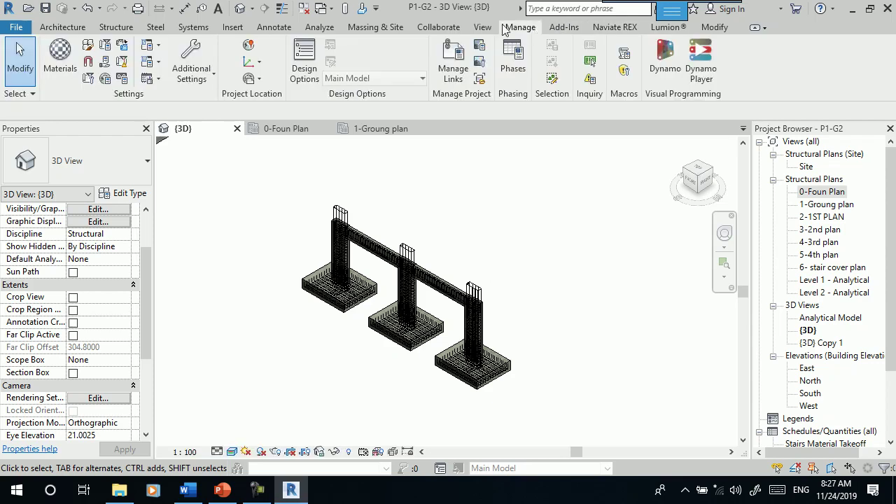
{"action": "left_click", "coordinate": [91, 46]}
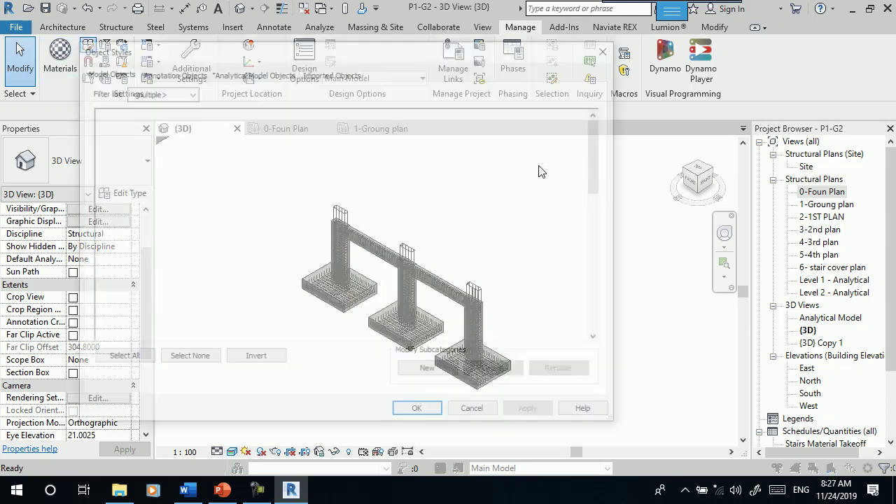
{"action": "scroll", "coordinate": [178, 253], "scroll_direction": "down", "scroll_amount": 1}
{"action": "scroll", "coordinate": [177, 254], "scroll_direction": "down", "scroll_amount": 2}
{"action": "scroll", "coordinate": [177, 251], "scroll_direction": "down", "scroll_amount": 2}
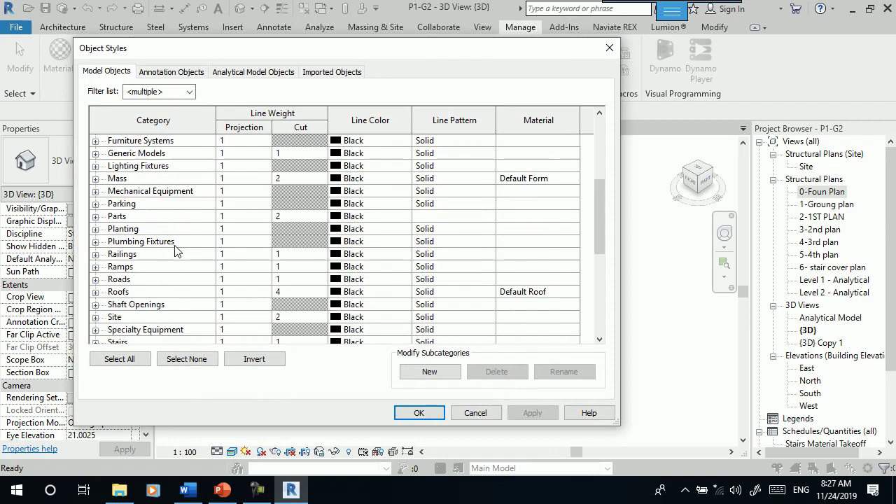
{"action": "scroll", "coordinate": [177, 250], "scroll_direction": "down", "scroll_amount": 2}
{"action": "scroll", "coordinate": [177, 249], "scroll_direction": "down", "scroll_amount": 1}
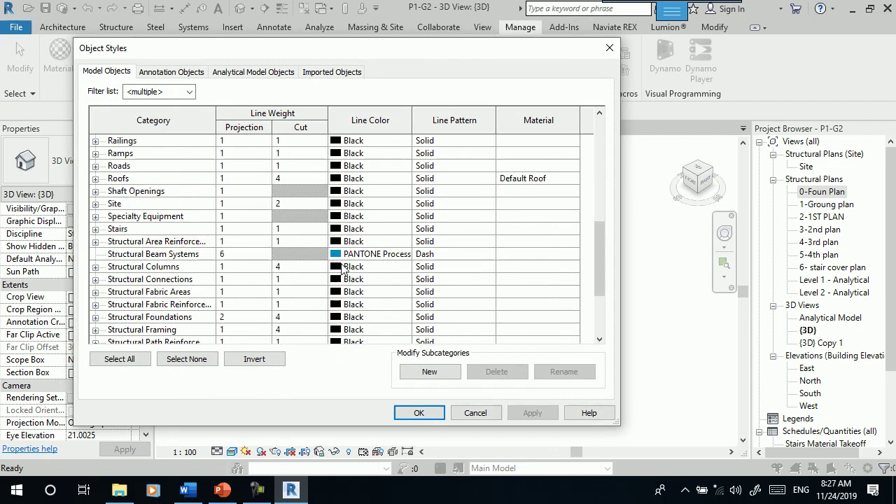
{"action": "left_click", "coordinate": [343, 268]}
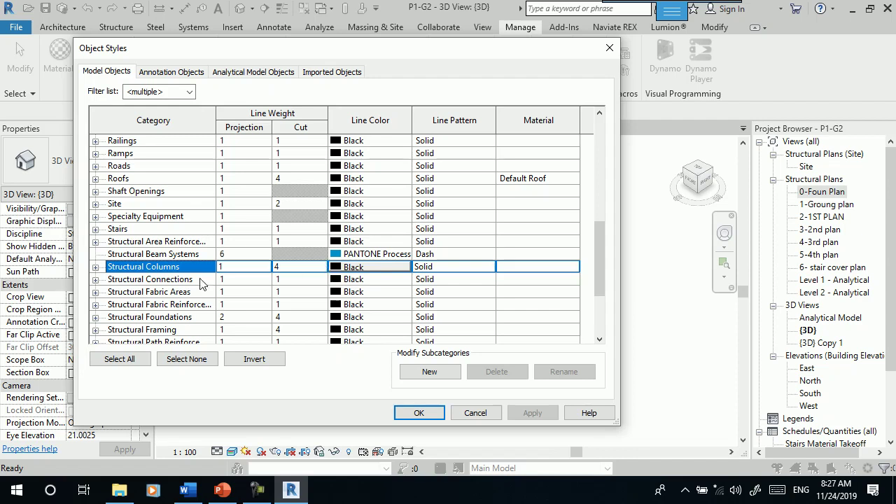
{"action": "left_click", "coordinate": [163, 291]}
{"action": "scroll", "coordinate": [164, 288], "scroll_direction": "down", "scroll_amount": 2}
{"action": "scroll", "coordinate": [163, 288], "scroll_direction": "down", "scroll_amount": 2}
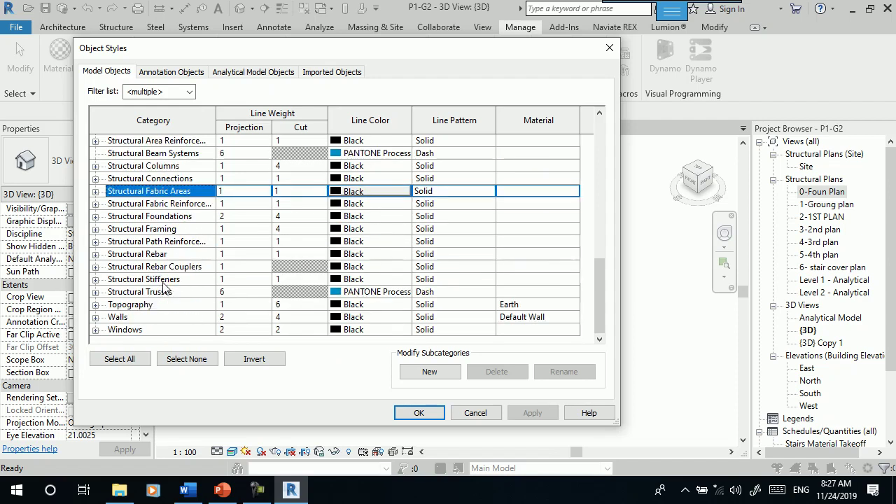
{"action": "scroll", "coordinate": [166, 285], "scroll_direction": "up", "scroll_amount": 3}
{"action": "scroll", "coordinate": [169, 283], "scroll_direction": "up", "scroll_amount": 3}
{"action": "scroll", "coordinate": [169, 283], "scroll_direction": "down", "scroll_amount": 1}
{"action": "scroll", "coordinate": [169, 282], "scroll_direction": "down", "scroll_amount": 2}
{"action": "scroll", "coordinate": [168, 280], "scroll_direction": "up", "scroll_amount": 3}
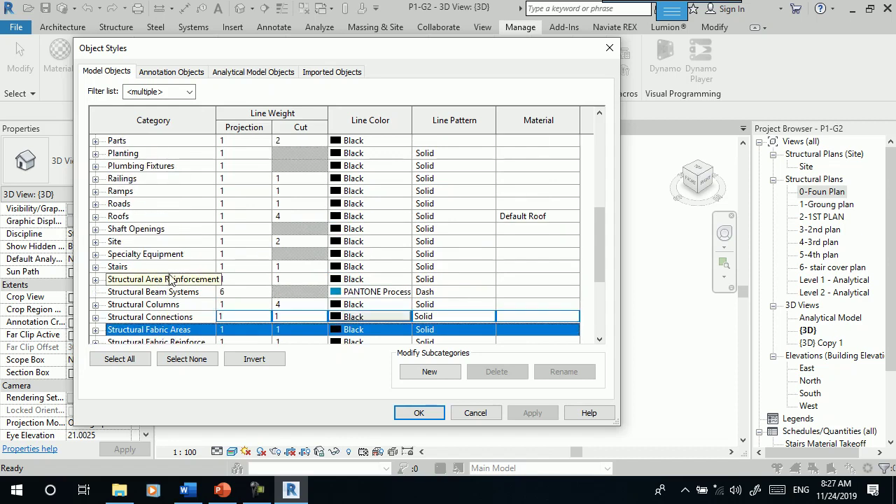
{"action": "scroll", "coordinate": [183, 287], "scroll_direction": "down", "scroll_amount": 3}
{"action": "scroll", "coordinate": [148, 322], "scroll_direction": "down", "scroll_amount": 1}
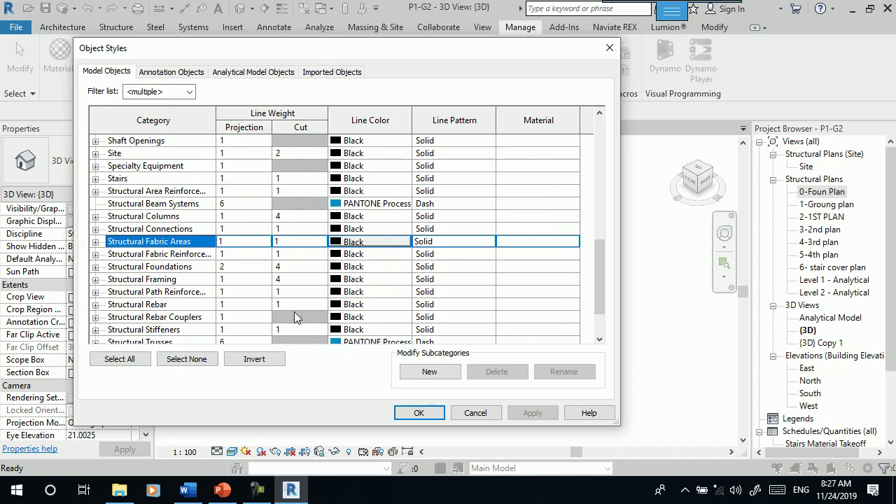
Set the Structural Rebar line colour to magenta and apply the object styles
{"action": "left_click", "coordinate": [350, 310]}
{"action": "left_click", "coordinate": [349, 310]}
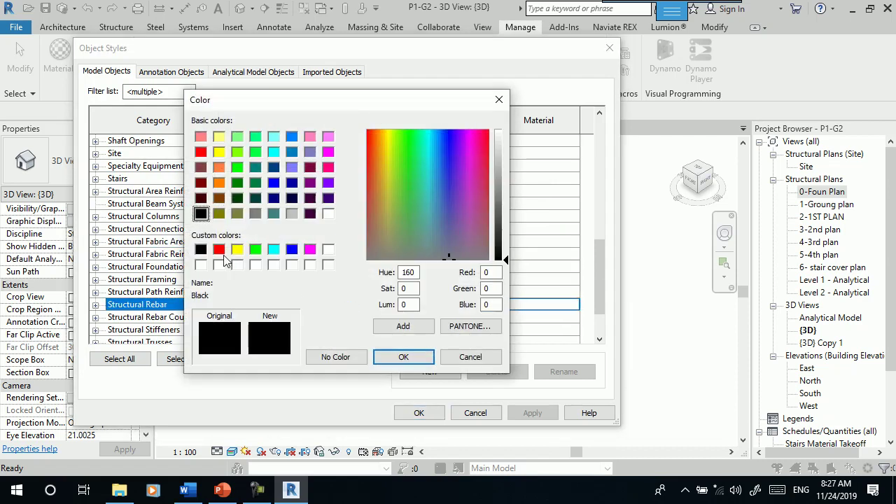
{"action": "left_click", "coordinate": [311, 251]}
{"action": "left_click", "coordinate": [403, 357]}
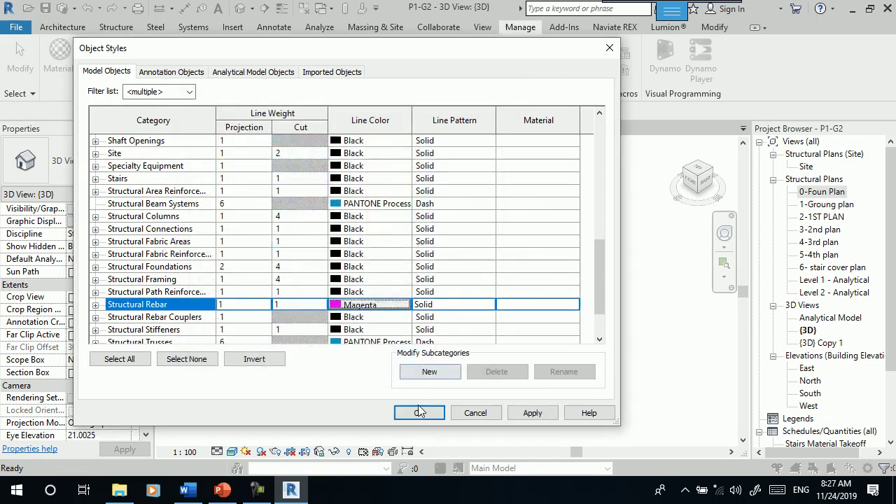
{"action": "left_click", "coordinate": [419, 412]}
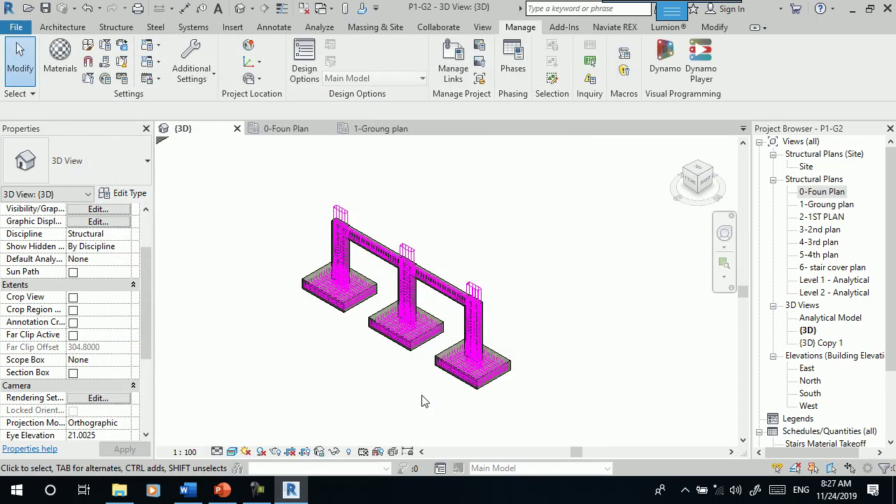
Pan and zoom the 3D view to inspect the magenta rebar
{"action": "middle_click_drag", "start_coordinate": [389, 397], "coordinate": [410, 410]}
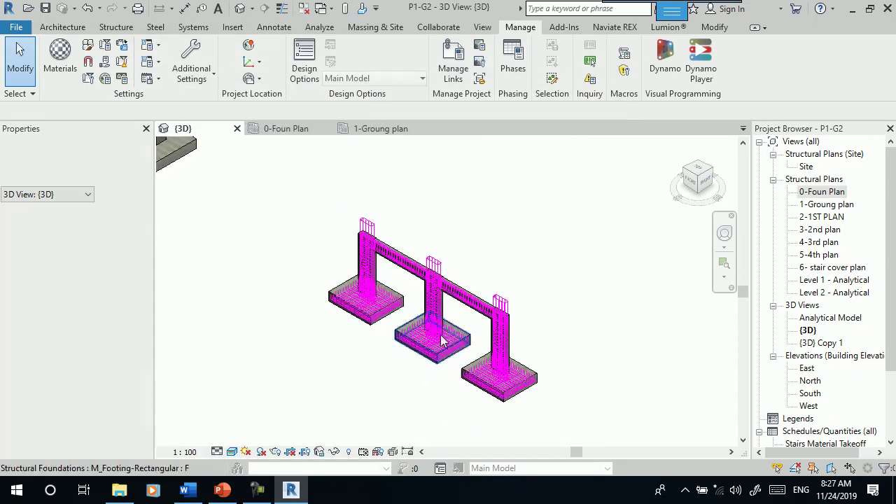
{"action": "scroll", "coordinate": [356, 218], "scroll_direction": "up", "scroll_amount": 3}
{"action": "scroll", "coordinate": [356, 218], "scroll_direction": "up", "scroll_amount": 3}
{"action": "scroll", "coordinate": [357, 218], "scroll_direction": "up", "scroll_amount": 2}
{"action": "scroll", "coordinate": [399, 260], "scroll_direction": "up", "scroll_amount": 2}
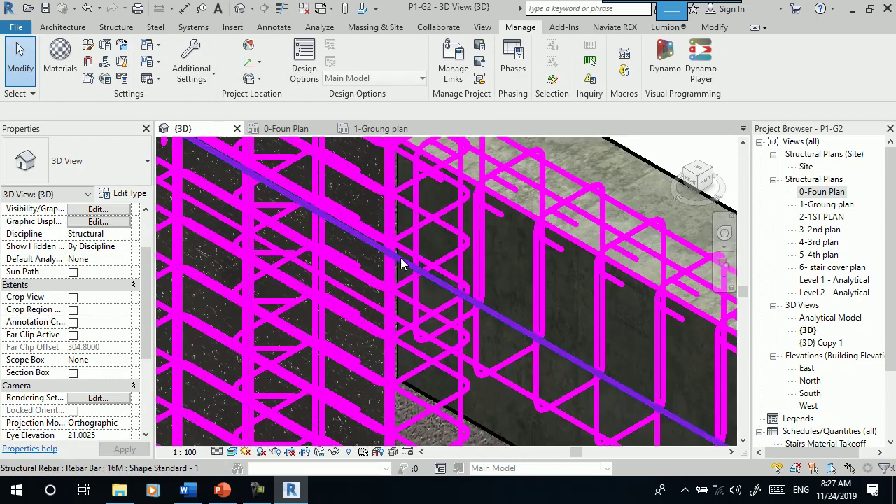
{"action": "scroll", "coordinate": [306, 254], "scroll_direction": "down", "scroll_amount": 5}
{"action": "scroll", "coordinate": [305, 254], "scroll_direction": "down", "scroll_amount": 3}
{"action": "scroll", "coordinate": [306, 254], "scroll_direction": "down", "scroll_amount": 2}
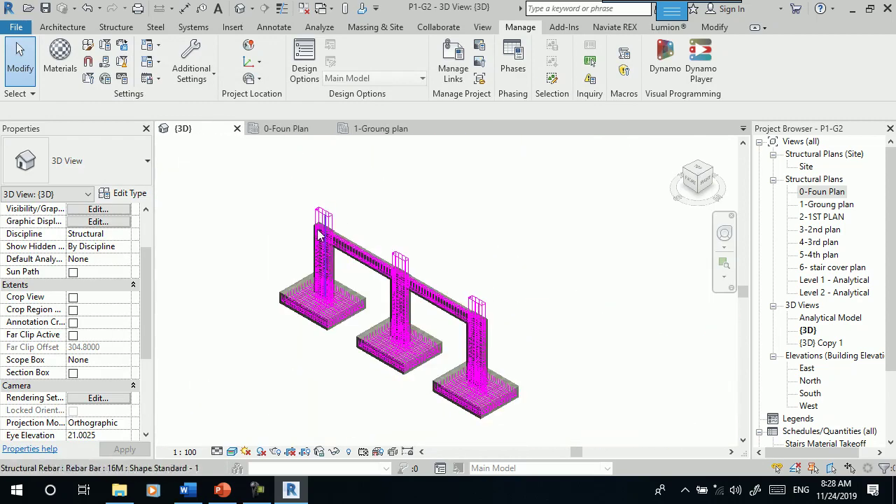
In Object Styles, pick a new projection line weight for Structural Rebar Couplers
{"action": "left_click", "coordinate": [88, 45]}
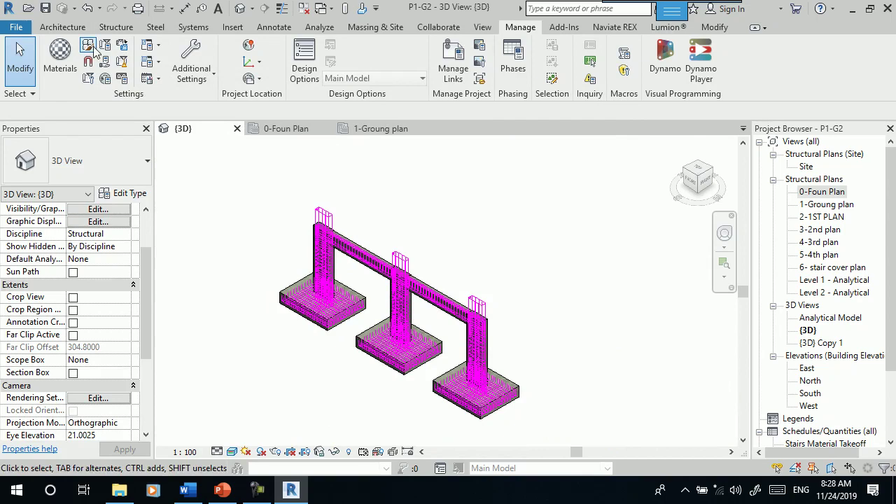
{"action": "scroll", "coordinate": [236, 304], "scroll_direction": "down", "scroll_amount": 2}
{"action": "scroll", "coordinate": [242, 320], "scroll_direction": "down", "scroll_amount": 2}
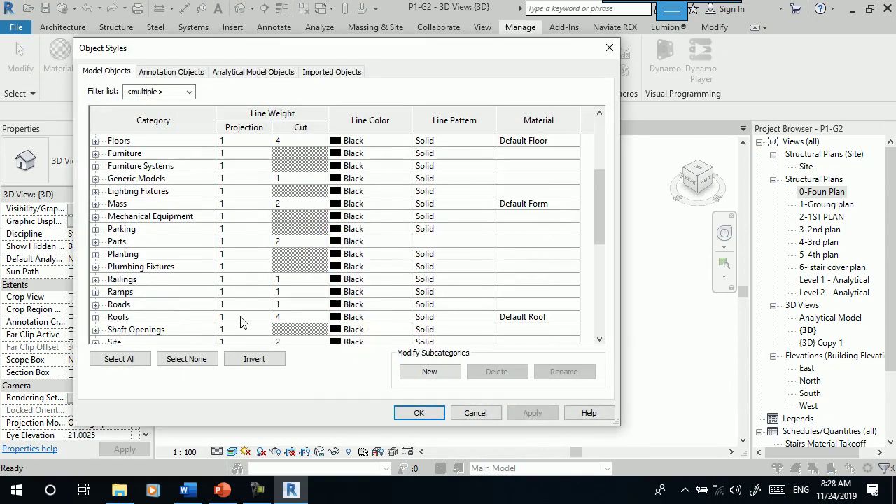
{"action": "scroll", "coordinate": [242, 320], "scroll_direction": "down", "scroll_amount": 2}
{"action": "scroll", "coordinate": [241, 319], "scroll_direction": "down", "scroll_amount": 2}
{"action": "scroll", "coordinate": [241, 315], "scroll_direction": "down", "scroll_amount": 3}
{"action": "scroll", "coordinate": [294, 301], "scroll_direction": "down", "scroll_amount": 2}
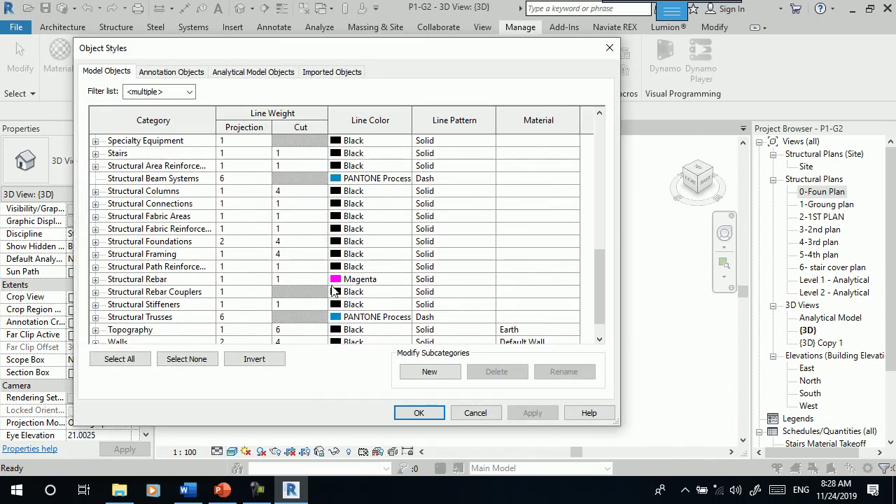
{"action": "left_click", "coordinate": [261, 295]}
{"action": "left_click", "coordinate": [265, 293]}
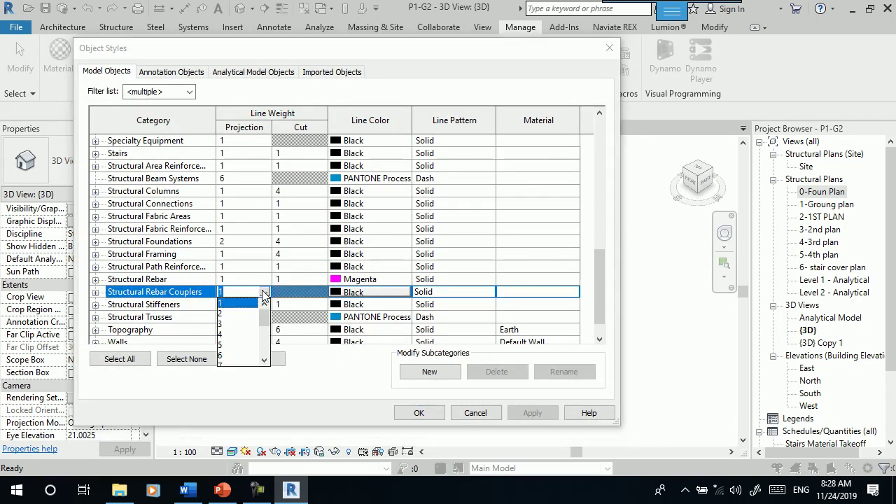
{"action": "left_click", "coordinate": [223, 324]}
{"action": "left_click", "coordinate": [424, 414]}
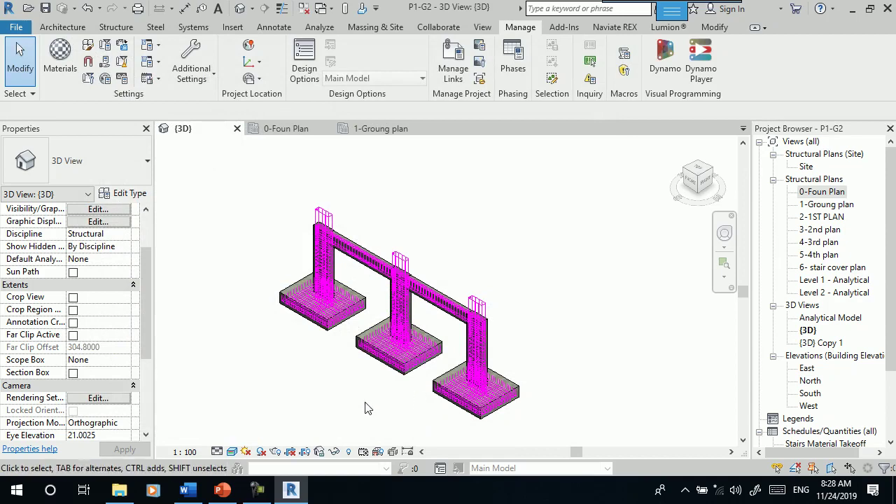
Orbit and zoom the 3D view to inspect the magenta reinforcement
{"action": "middle_click_drag", "start_coordinate": [369, 412], "coordinate": [413, 420], "text": "shift"}
{"action": "scroll", "coordinate": [479, 240], "scroll_direction": "up", "scroll_amount": 2}
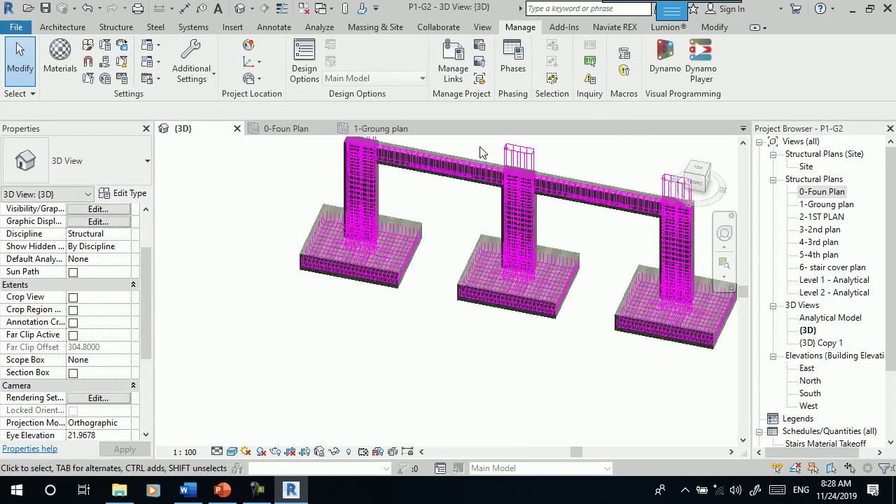
{"action": "scroll", "coordinate": [480, 240], "scroll_direction": "up", "scroll_amount": 3}
{"action": "scroll", "coordinate": [479, 240], "scroll_direction": "up", "scroll_amount": 3}
{"action": "scroll", "coordinate": [478, 237], "scroll_direction": "down", "scroll_amount": 2}
{"action": "scroll", "coordinate": [320, 256], "scroll_direction": "down", "scroll_amount": 2}
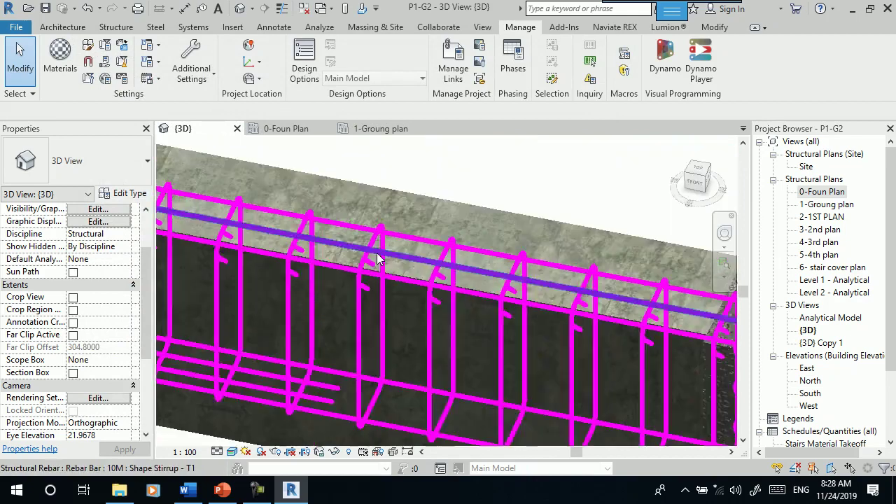
{"action": "scroll", "coordinate": [280, 280], "scroll_direction": "down", "scroll_amount": 3}
{"action": "scroll", "coordinate": [274, 287], "scroll_direction": "down", "scroll_amount": 2}
{"action": "scroll", "coordinate": [274, 287], "scroll_direction": "down", "scroll_amount": 3}
{"action": "scroll", "coordinate": [453, 227], "scroll_direction": "down", "scroll_amount": 2}
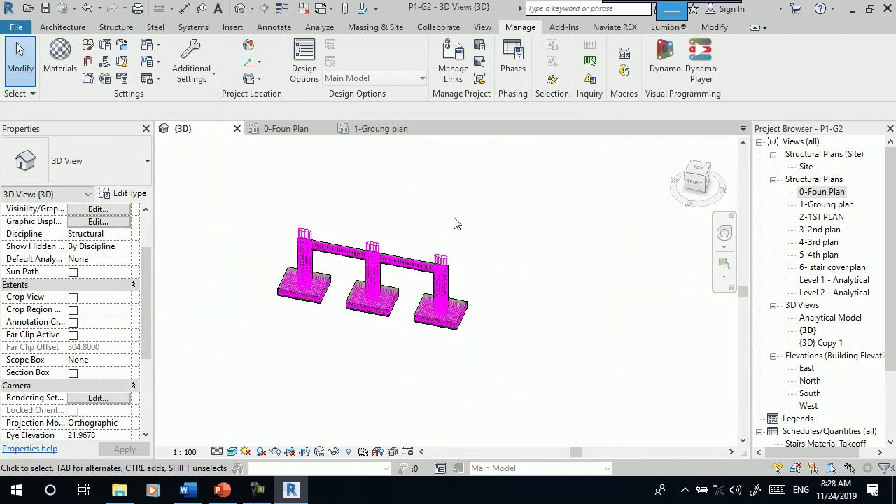
Open the 0-Foun Plan structural plan from the Project Browser
{"action": "scroll", "coordinate": [357, 292], "scroll_direction": "up", "scroll_amount": 1}
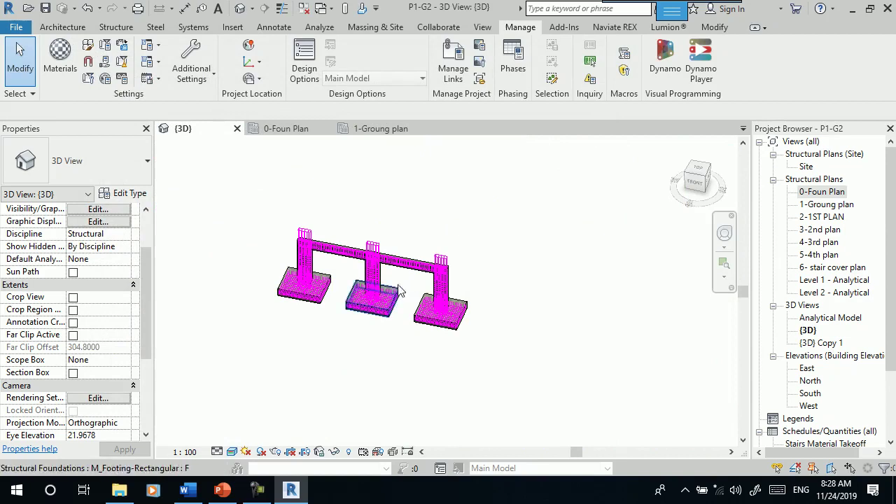
{"action": "scroll", "coordinate": [356, 293], "scroll_direction": "up", "scroll_amount": 2}
{"action": "scroll", "coordinate": [357, 292], "scroll_direction": "up", "scroll_amount": 2}
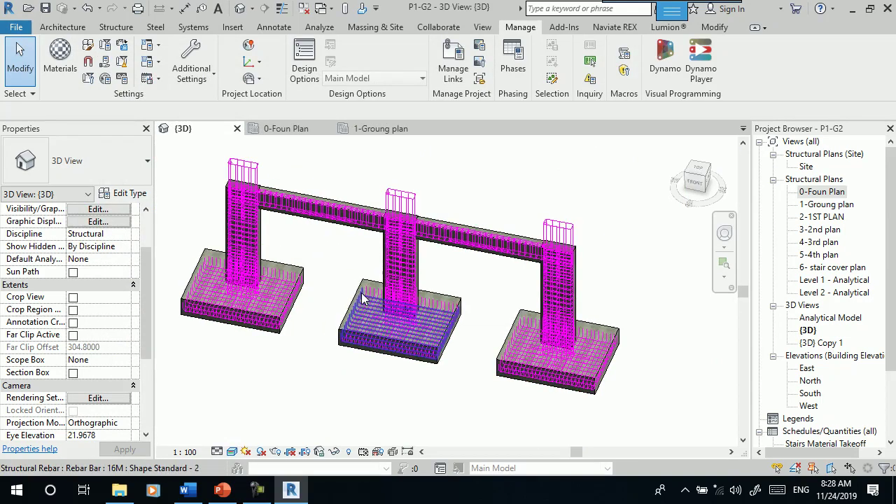
{"action": "scroll", "coordinate": [449, 375], "scroll_direction": "down", "scroll_amount": 2}
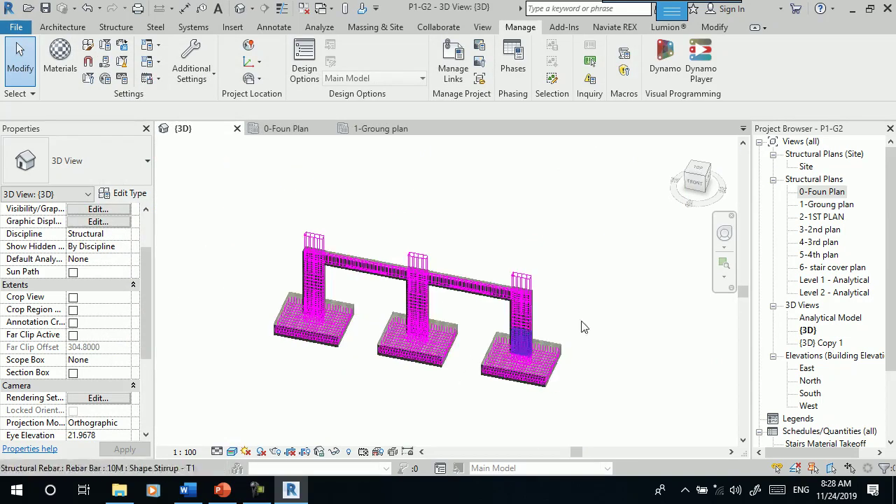
{"action": "double_click", "coordinate": [838, 195]}
Draw a horizontal section line from beside the footings to past the right footing
{"action": "scroll", "coordinate": [529, 296], "scroll_direction": "down", "scroll_amount": 2}
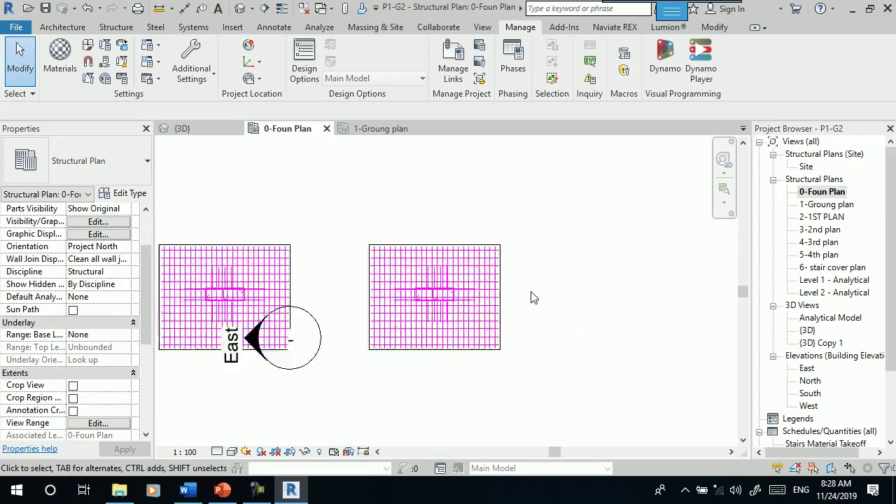
{"action": "scroll", "coordinate": [607, 300], "scroll_direction": "down", "scroll_amount": 1}
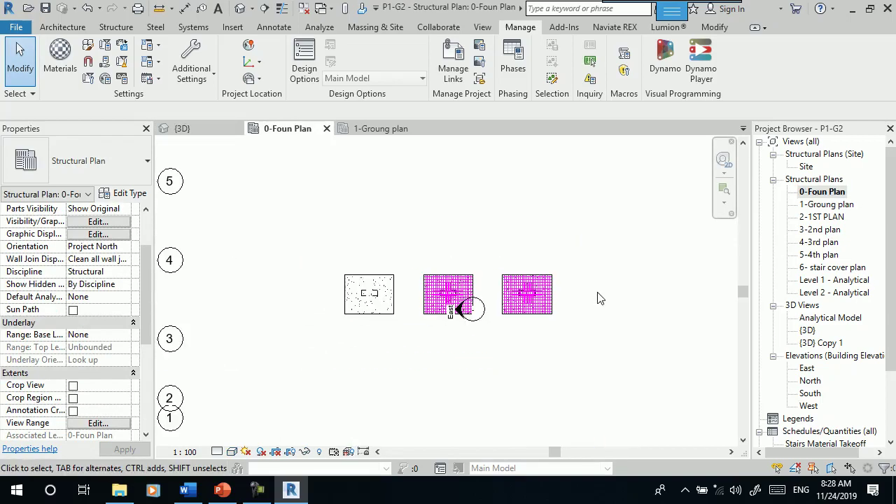
{"action": "scroll", "coordinate": [598, 297], "scroll_direction": "up", "scroll_amount": 2}
{"action": "scroll", "coordinate": [592, 315], "scroll_direction": "down", "scroll_amount": 1}
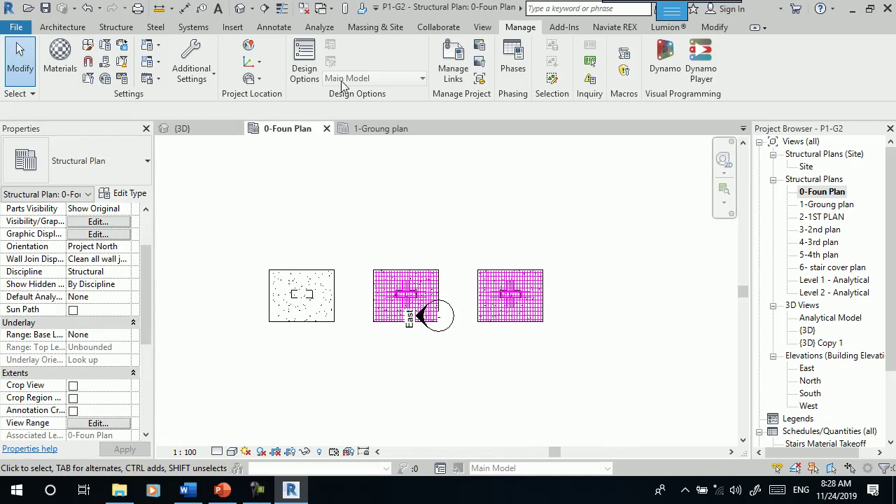
{"action": "left_click", "coordinate": [481, 28]}
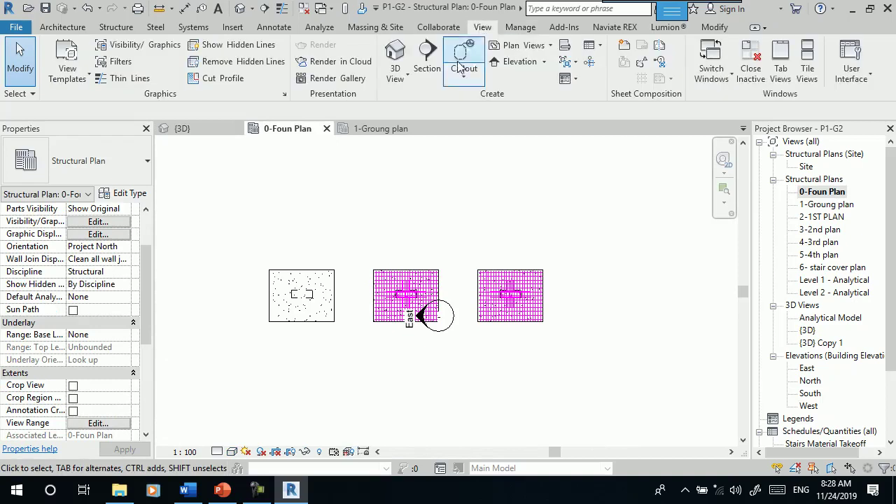
{"action": "left_click", "coordinate": [424, 63]}
{"action": "scroll", "coordinate": [534, 297], "scroll_direction": "up", "scroll_amount": 3}
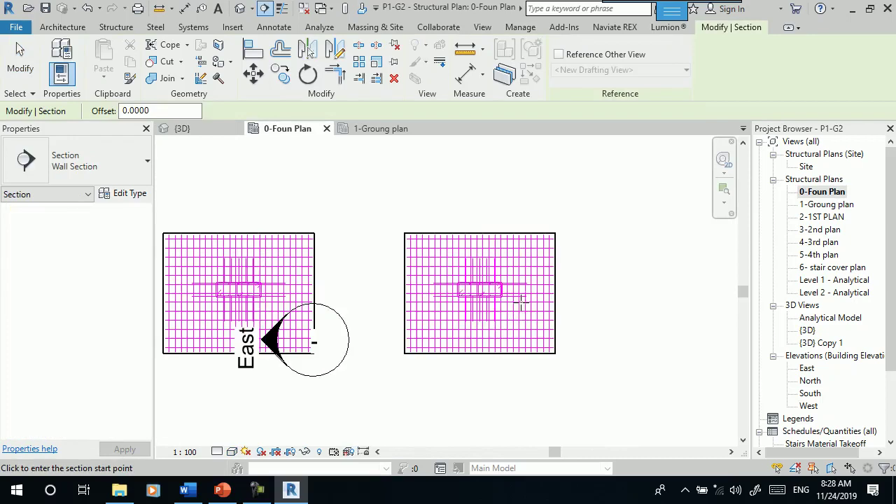
{"action": "left_click", "coordinate": [395, 292]}
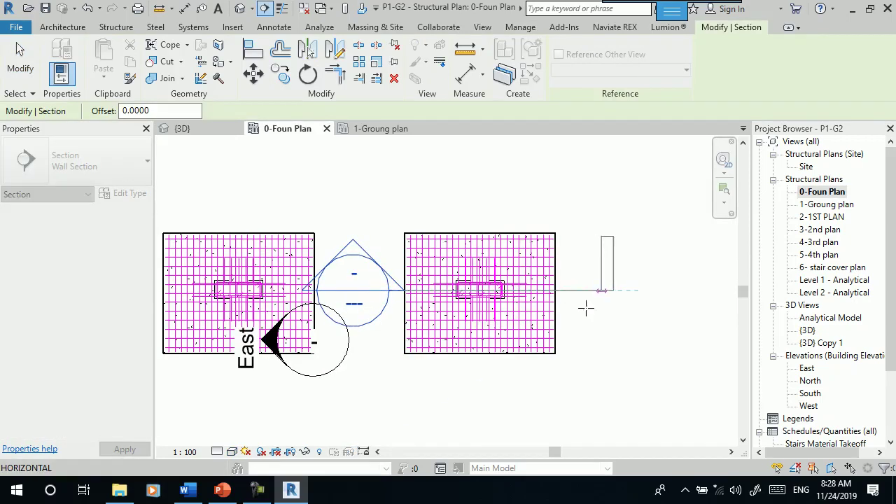
{"action": "left_click", "coordinate": [585, 305]}
{"action": "key", "text": "Escape"}
{"action": "key", "text": "Escape"}
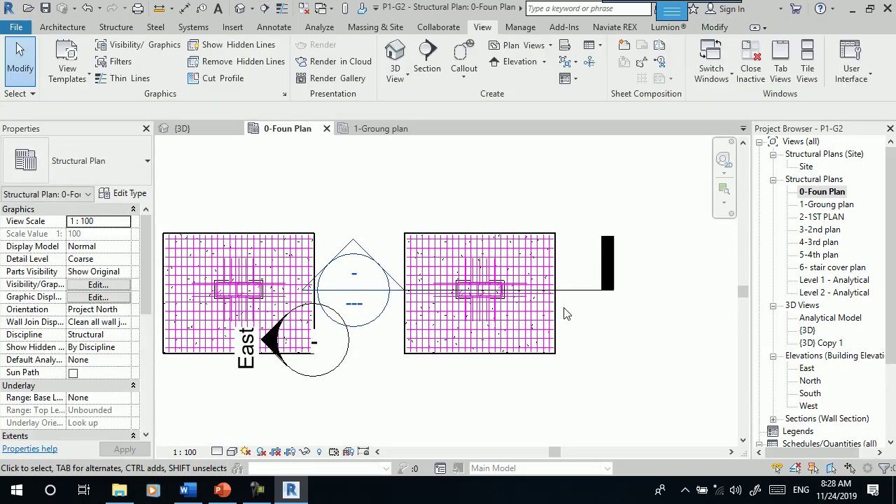
Open the new Section 1 view
{"action": "double_click", "coordinate": [360, 262]}
{"action": "scroll", "coordinate": [447, 413], "scroll_direction": "up", "scroll_amount": 2}
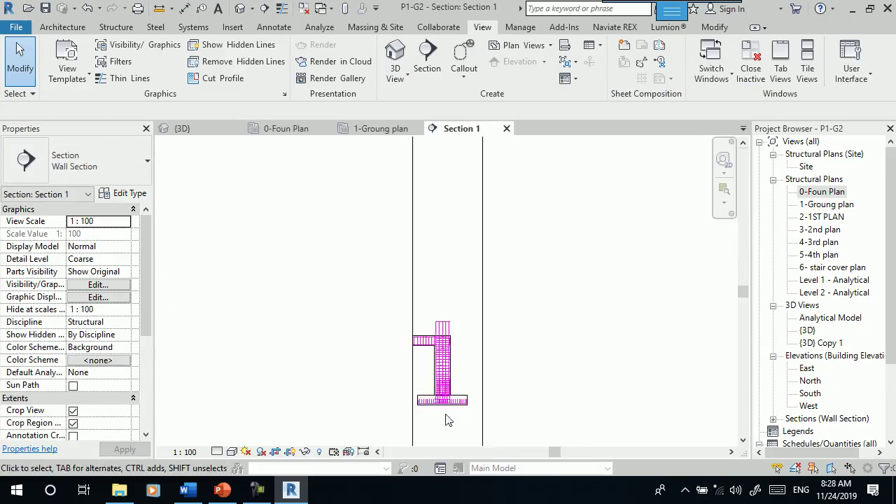
{"action": "scroll", "coordinate": [450, 414], "scroll_direction": "up", "scroll_amount": 3}
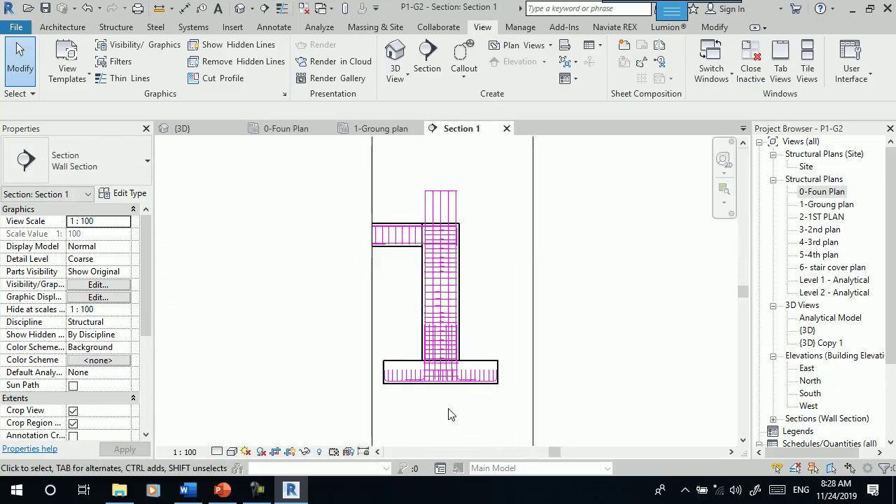
Drag the section crop's left edge outward to include all three columns and footings
{"action": "left_click", "coordinate": [372, 279]}
{"action": "scroll", "coordinate": [508, 280], "scroll_direction": "down", "scroll_amount": 2}
{"action": "scroll", "coordinate": [435, 350], "scroll_direction": "down", "scroll_amount": 1}
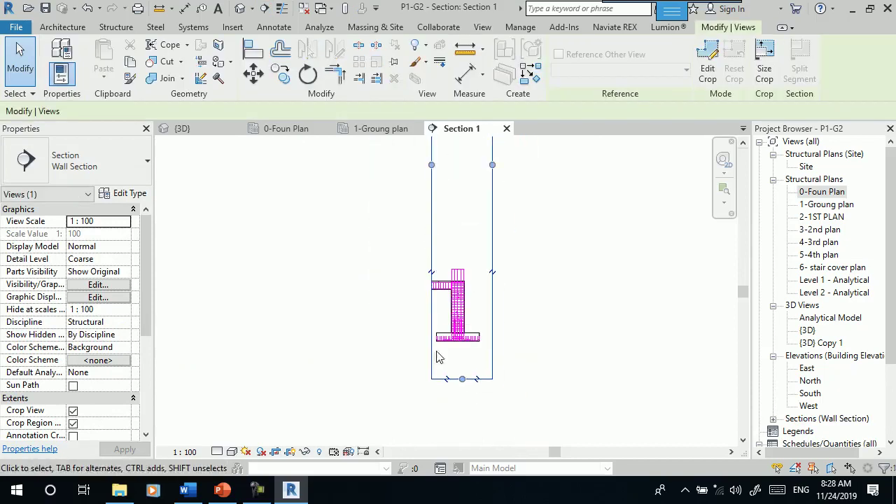
{"action": "left_click_drag", "start_coordinate": [432, 167], "coordinate": [289, 193]}
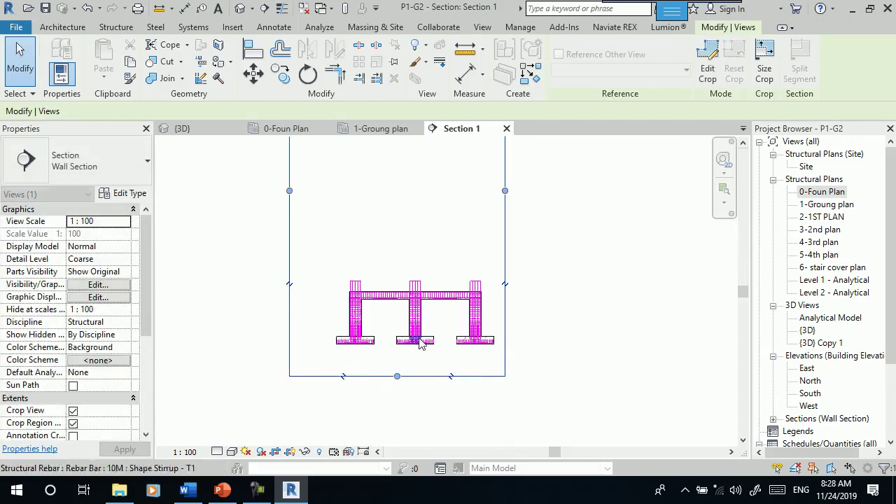
{"action": "scroll", "coordinate": [420, 343], "scroll_direction": "up", "scroll_amount": 2}
{"action": "scroll", "coordinate": [488, 383], "scroll_direction": "up", "scroll_amount": 2}
{"action": "scroll", "coordinate": [532, 380], "scroll_direction": "down", "scroll_amount": 2}
{"action": "scroll", "coordinate": [516, 384], "scroll_direction": "up", "scroll_amount": 1}
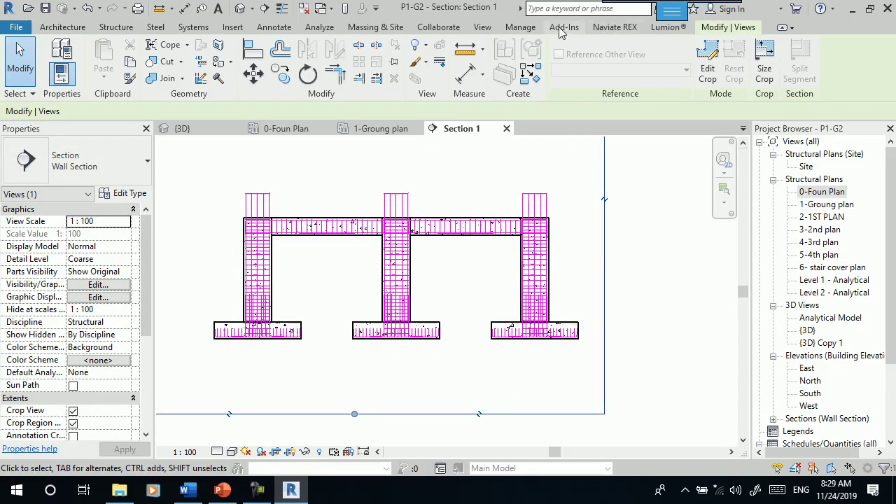
{"action": "left_click", "coordinate": [614, 28]}
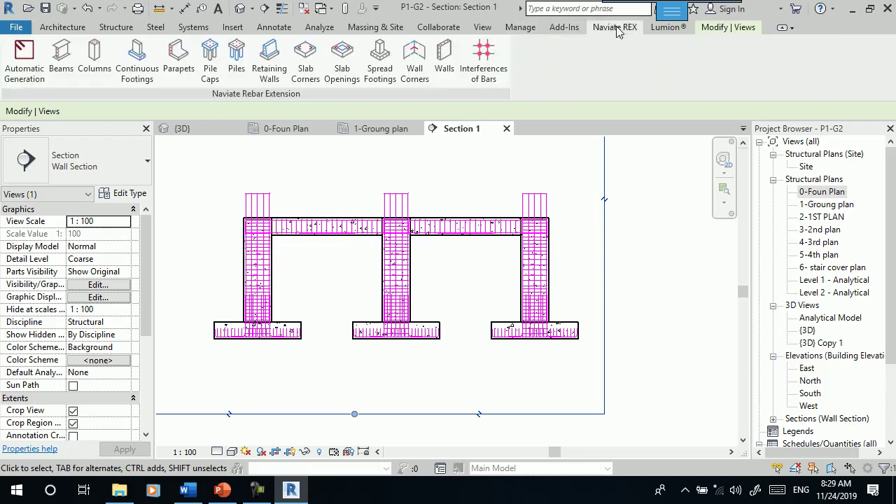
Change the Structural Rebar line colour in Object Styles from magenta to black
{"action": "left_click", "coordinate": [520, 28]}
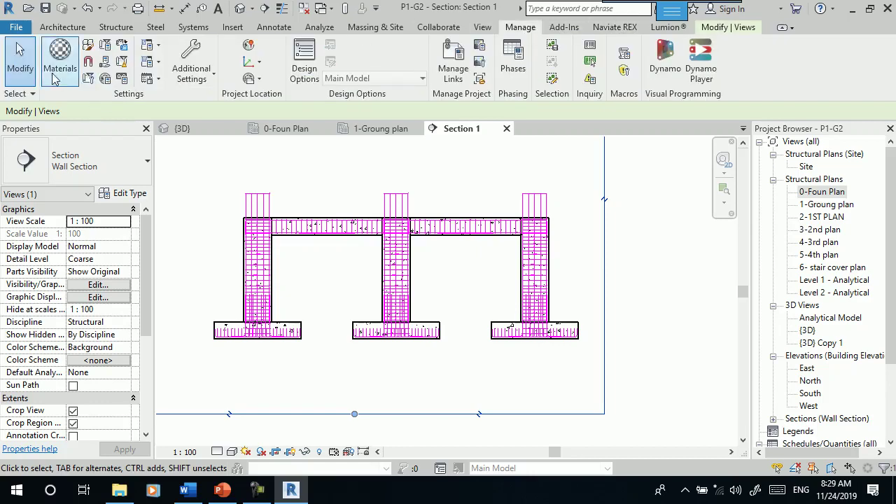
{"action": "left_click", "coordinate": [87, 44]}
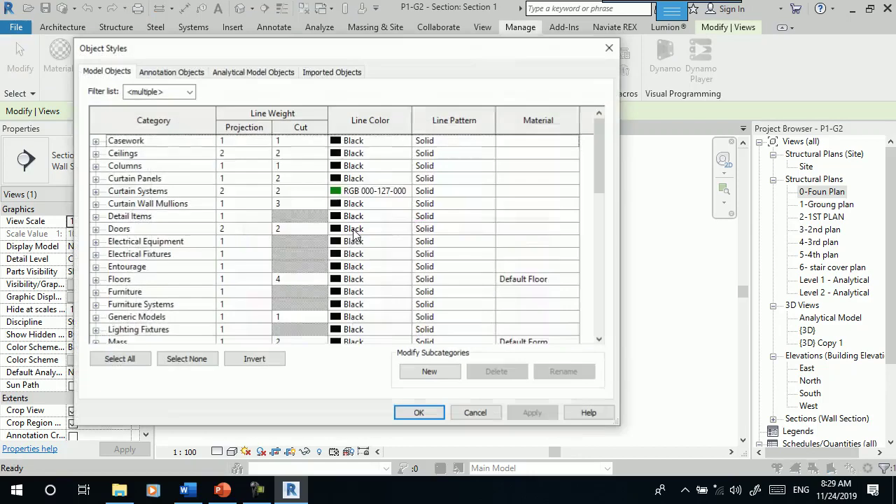
{"action": "scroll", "coordinate": [350, 241], "scroll_direction": "down", "scroll_amount": 1}
{"action": "scroll", "coordinate": [340, 266], "scroll_direction": "down", "scroll_amount": 3}
{"action": "scroll", "coordinate": [328, 284], "scroll_direction": "down", "scroll_amount": 4}
{"action": "scroll", "coordinate": [333, 308], "scroll_direction": "down", "scroll_amount": 1}
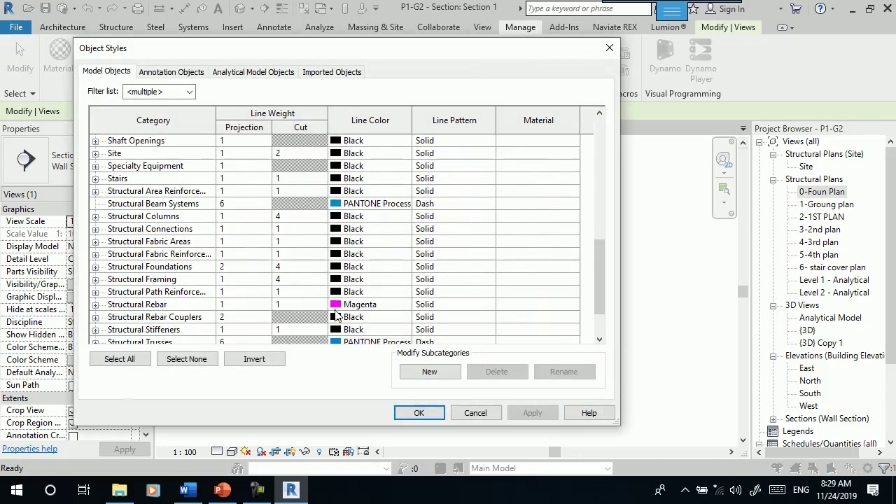
{"action": "left_click", "coordinate": [340, 305]}
{"action": "left_click", "coordinate": [343, 305]}
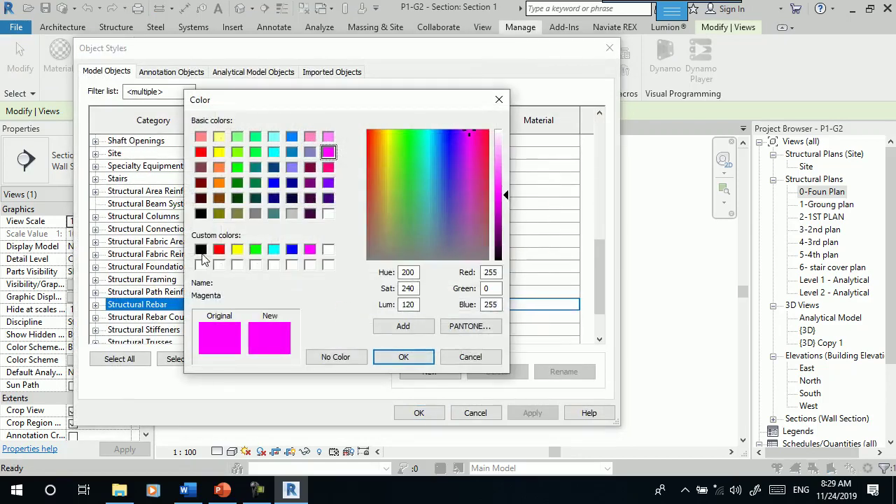
{"action": "left_click", "coordinate": [201, 250]}
{"action": "left_click", "coordinate": [403, 357]}
{"action": "left_click", "coordinate": [418, 413]}
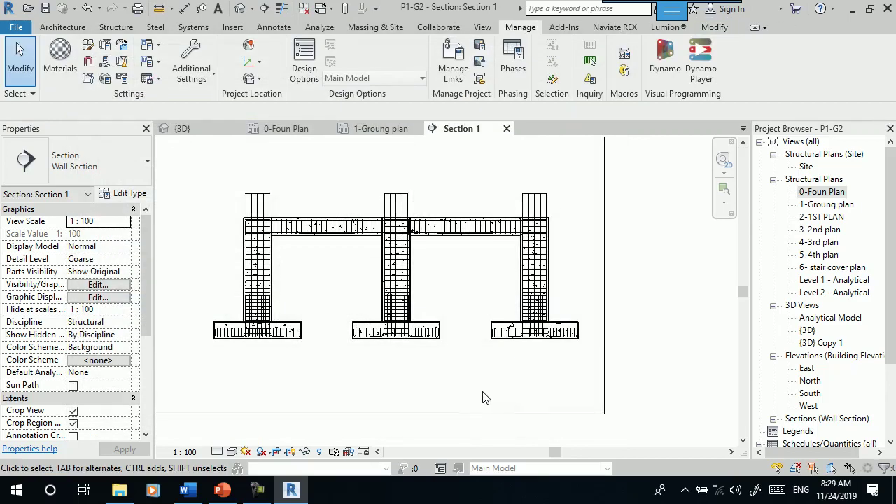
Narrow Section 1's crop boundary so it isolates a single column
{"action": "scroll", "coordinate": [497, 389], "scroll_direction": "down", "scroll_amount": 1}
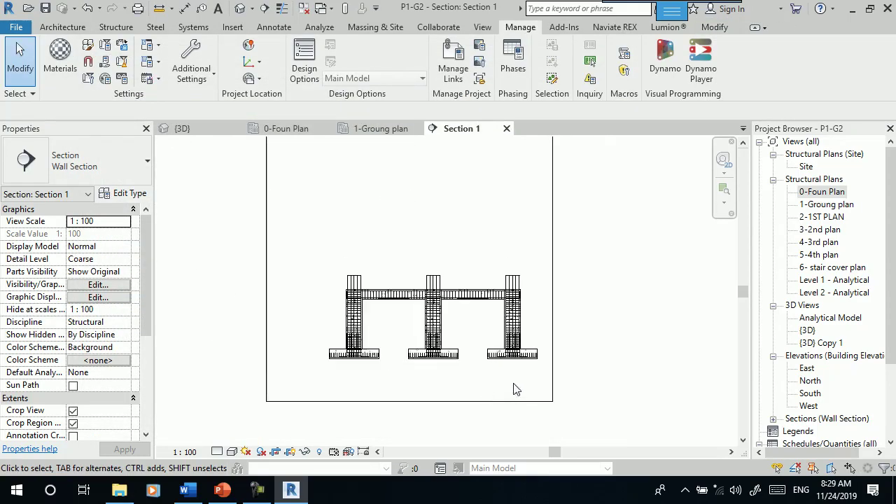
{"action": "scroll", "coordinate": [434, 374], "scroll_direction": "down", "scroll_amount": 1}
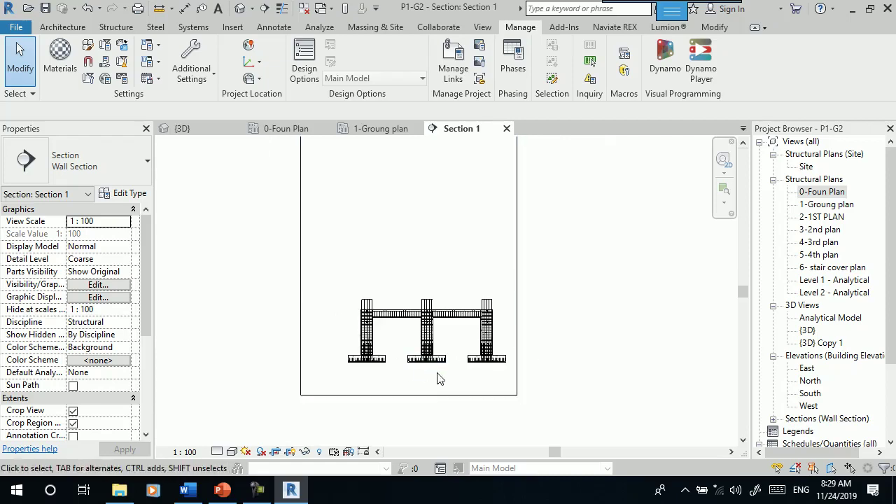
{"action": "scroll", "coordinate": [435, 371], "scroll_direction": "up", "scroll_amount": 1}
{"action": "left_click", "coordinate": [259, 275]}
{"action": "scroll", "coordinate": [264, 276], "scroll_direction": "down", "scroll_amount": 1}
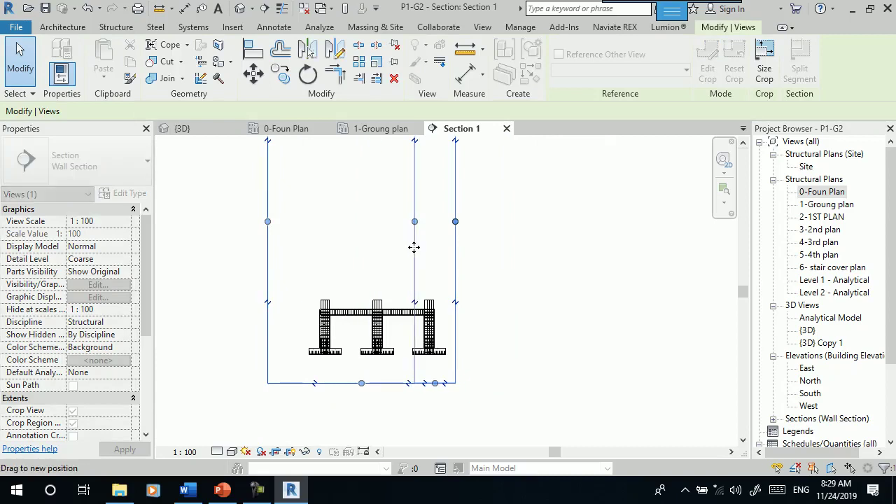
{"action": "left_click_drag", "start_coordinate": [370, 235], "coordinate": [404, 252]}
Pull the crop's top edge down around the footing and zoom in on it
{"action": "scroll", "coordinate": [431, 354], "scroll_direction": "up", "scroll_amount": 1}
{"action": "scroll", "coordinate": [425, 280], "scroll_direction": "up", "scroll_amount": 1}
{"action": "scroll", "coordinate": [426, 280], "scroll_direction": "up", "scroll_amount": 1}
{"action": "scroll", "coordinate": [420, 329], "scroll_direction": "down", "scroll_amount": 1}
{"action": "scroll", "coordinate": [423, 301], "scroll_direction": "down", "scroll_amount": 1}
{"action": "scroll", "coordinate": [425, 277], "scroll_direction": "down", "scroll_amount": 1}
{"action": "left_click_drag", "start_coordinate": [424, 152], "coordinate": [424, 279]}
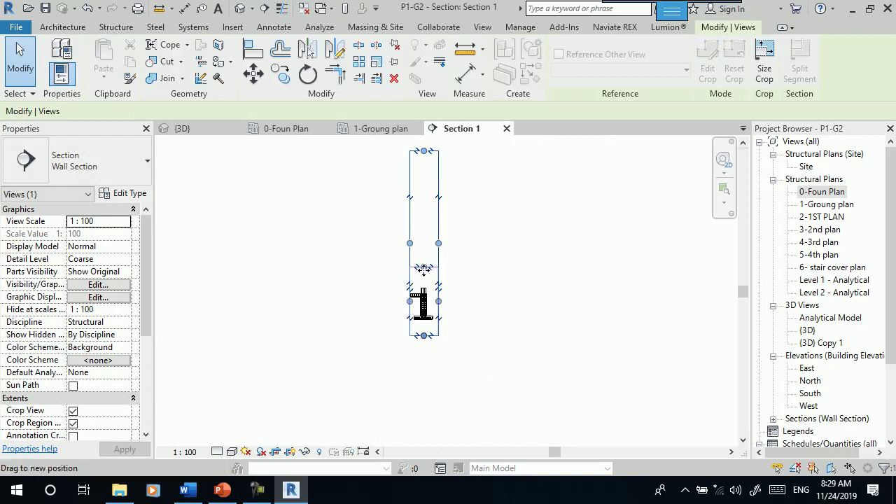
{"action": "key", "text": "Escape"}
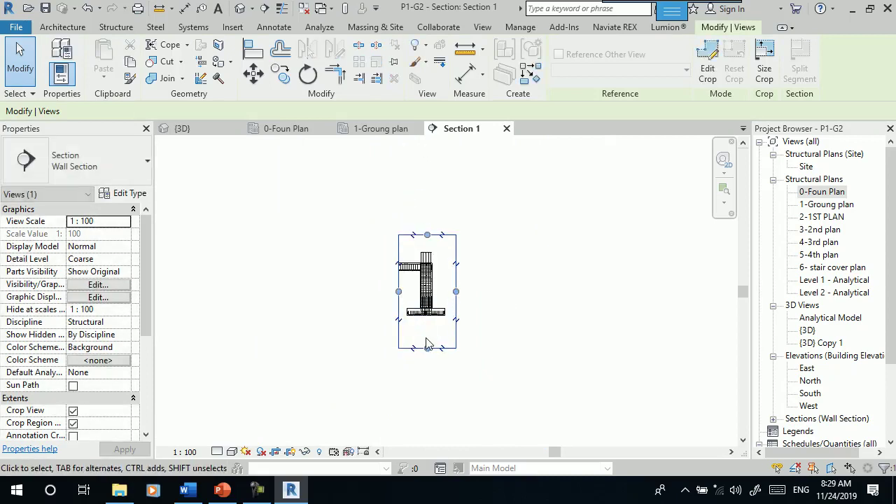
{"action": "scroll", "coordinate": [423, 322], "scroll_direction": "up", "scroll_amount": 1}
{"action": "scroll", "coordinate": [413, 325], "scroll_direction": "up", "scroll_amount": 1}
{"action": "scroll", "coordinate": [402, 330], "scroll_direction": "up", "scroll_amount": 1}
{"action": "scroll", "coordinate": [406, 335], "scroll_direction": "up", "scroll_amount": 1}
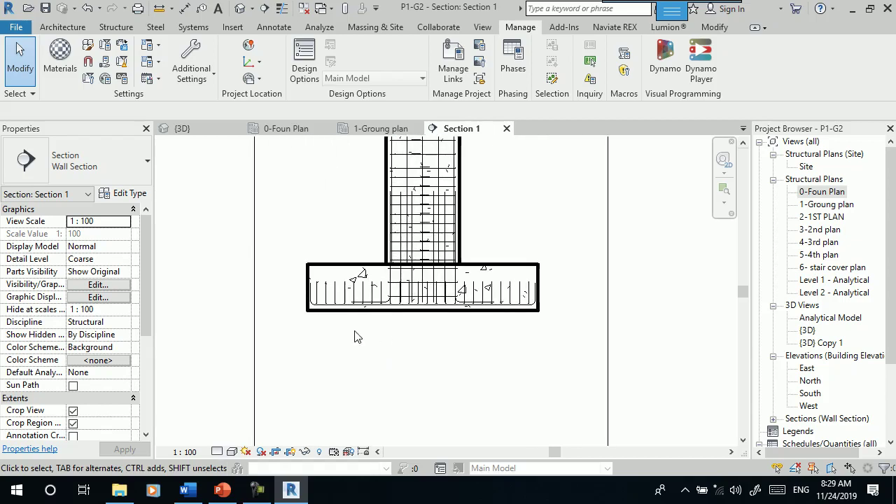
{"action": "scroll", "coordinate": [402, 369], "scroll_direction": "down", "scroll_amount": 1}
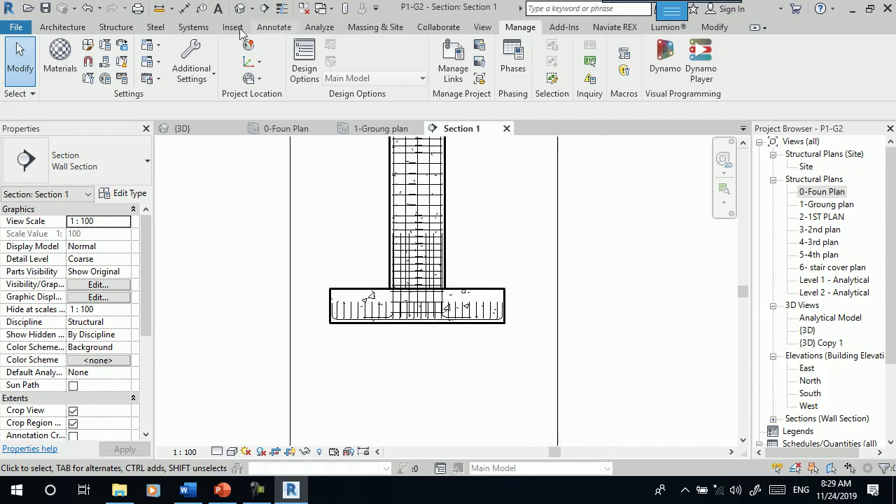
Add an aligned 2.48 dimension across the footing's width, placed below it
{"action": "left_click", "coordinate": [271, 28]}
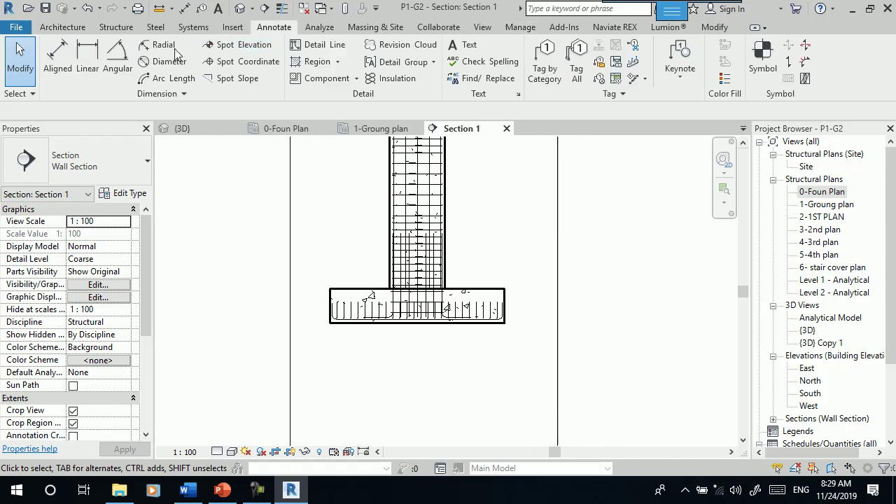
{"action": "left_click", "coordinate": [62, 70]}
{"action": "scroll", "coordinate": [330, 340], "scroll_direction": "up", "scroll_amount": 2}
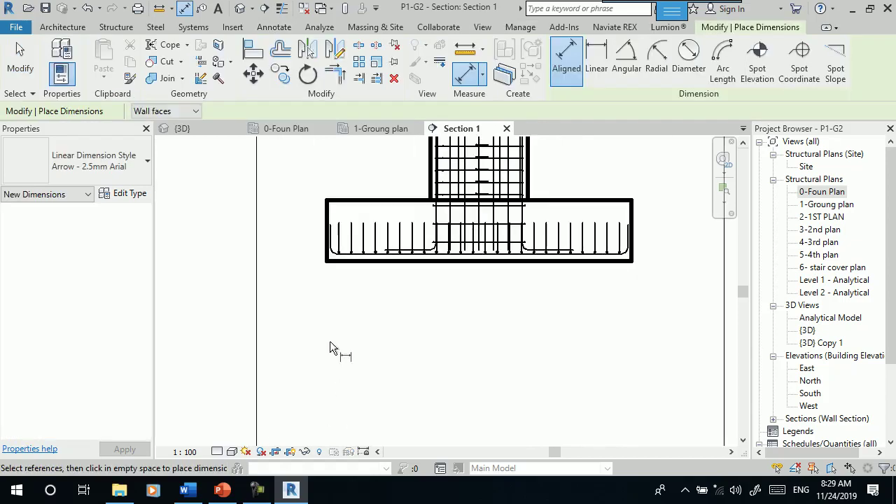
{"action": "left_click", "coordinate": [328, 223]}
{"action": "left_click", "coordinate": [630, 232]}
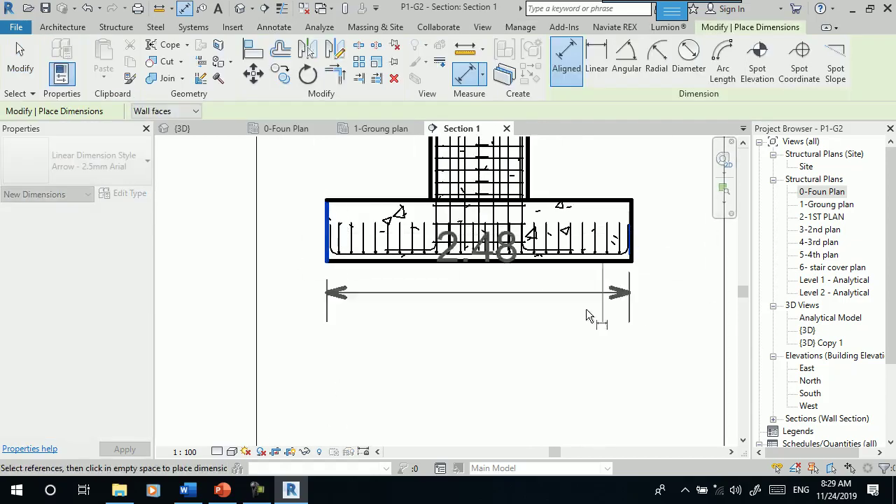
{"action": "left_click", "coordinate": [548, 358]}
{"action": "scroll", "coordinate": [441, 392], "scroll_direction": "down", "scroll_amount": 2}
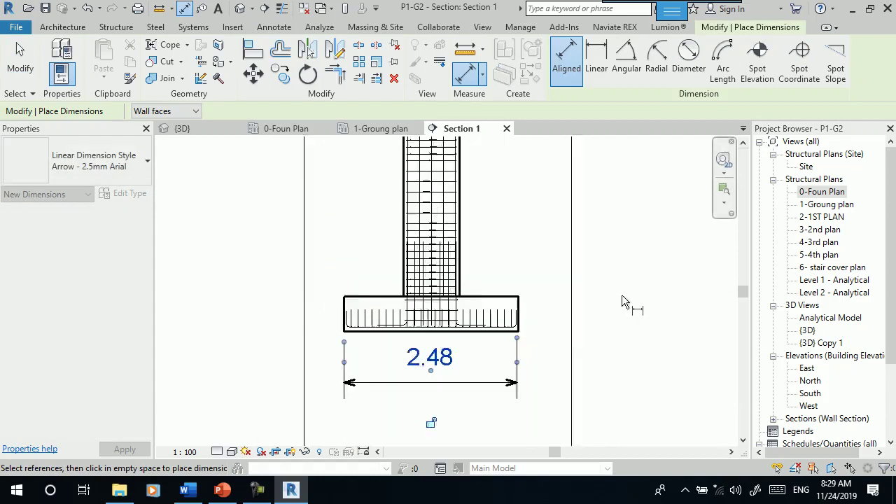
{"action": "scroll", "coordinate": [637, 300], "scroll_direction": "up", "scroll_amount": 2}
Dimension the footing's 0.50 depth to the right of the footing
{"action": "left_click", "coordinate": [455, 298]}
{"action": "left_click", "coordinate": [442, 349]}
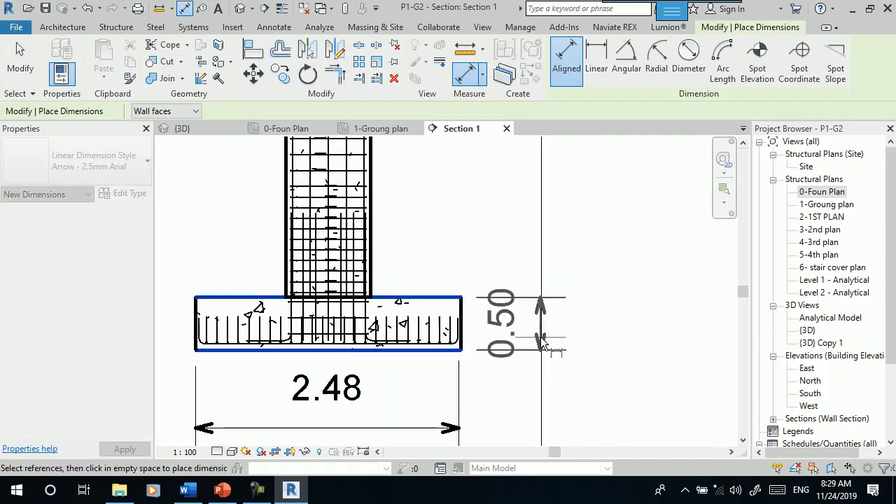
{"action": "left_click", "coordinate": [540, 350]}
{"action": "scroll", "coordinate": [535, 366], "scroll_direction": "down", "scroll_amount": 1}
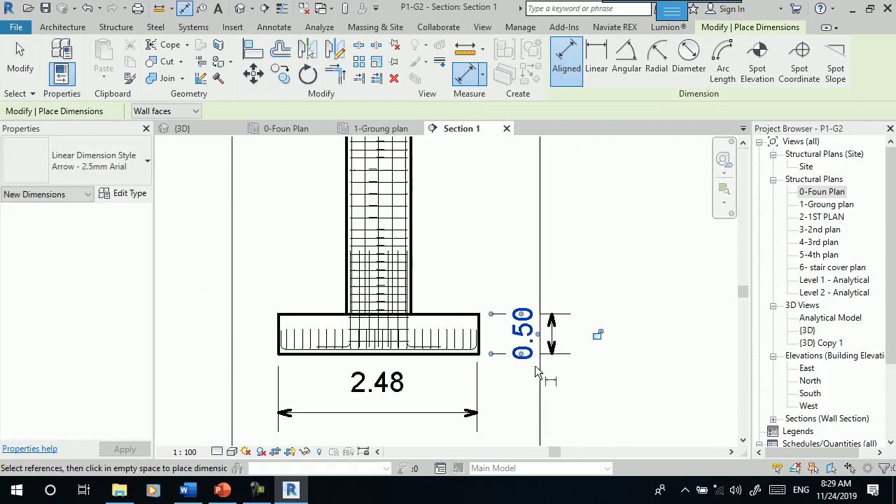
{"action": "scroll", "coordinate": [539, 258], "scroll_direction": "down", "scroll_amount": 2}
{"action": "key", "text": "Escape"}
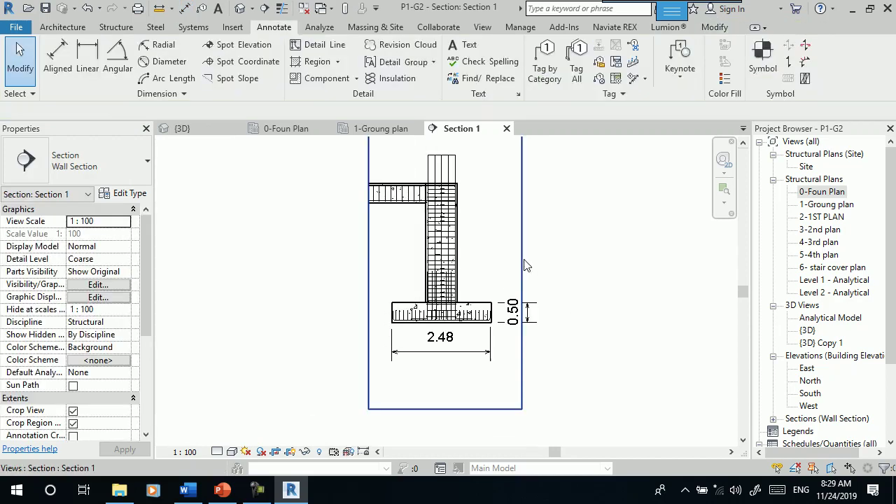
Widen the section crop's right edge so the depth dimension fits
{"action": "left_click", "coordinate": [522, 259]}
{"action": "left_click_drag", "start_coordinate": [522, 259], "coordinate": [571, 261]}
{"action": "key", "text": "Escape"}
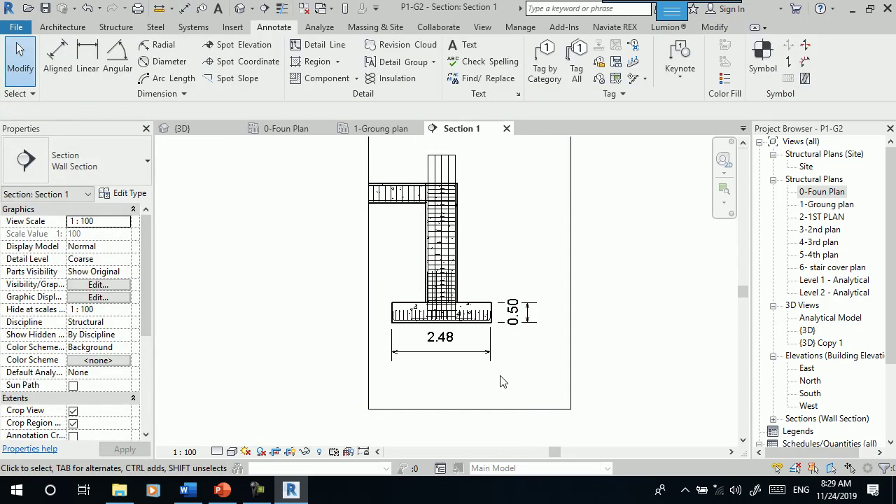
{"action": "left_click", "coordinate": [444, 354]}
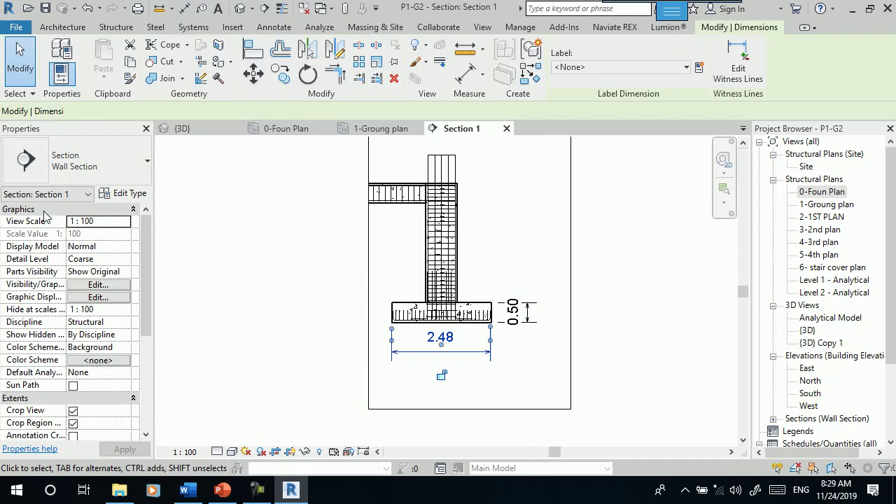
Set the Arrow - 2.5mm Arial dimension type's text size to 2
{"action": "left_click", "coordinate": [123, 193]}
{"action": "scroll", "coordinate": [537, 343], "scroll_direction": "down", "scroll_amount": 8}
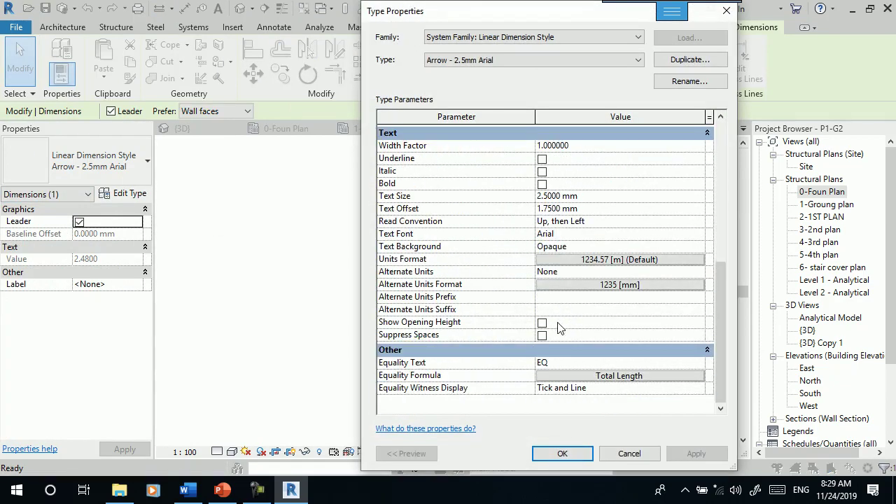
{"action": "scroll", "coordinate": [560, 326], "scroll_direction": "up", "scroll_amount": 2}
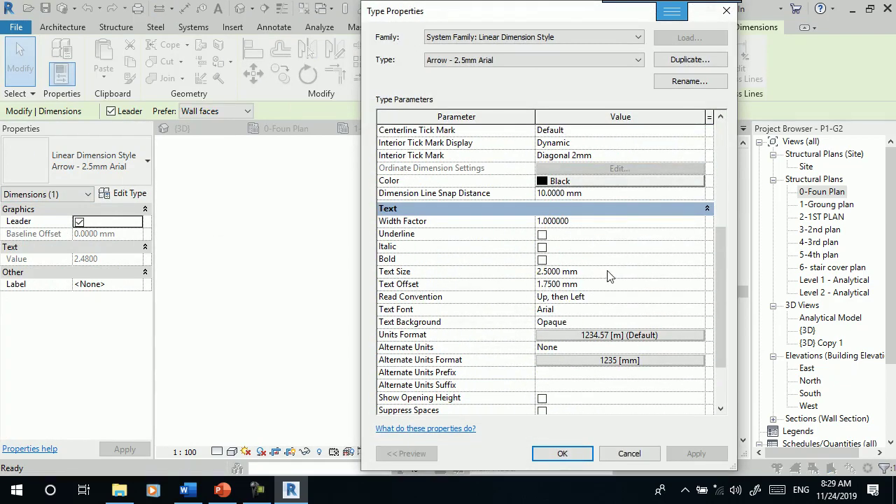
{"action": "left_click", "coordinate": [598, 272]}
{"action": "type", "text": "2"}
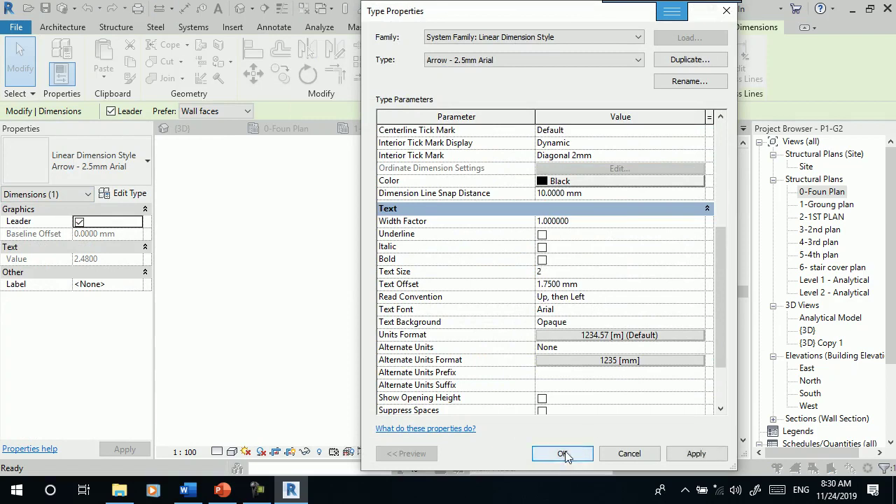
{"action": "left_click", "coordinate": [562, 453]}
{"action": "left_click", "coordinate": [593, 381]}
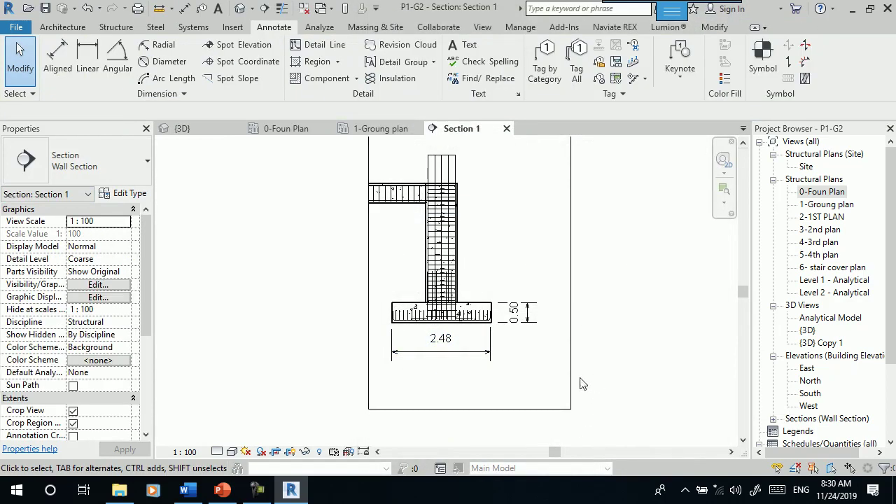
Change the dimension type's witness line extension to 3
{"action": "scroll", "coordinate": [488, 373], "scroll_direction": "up", "scroll_amount": 2}
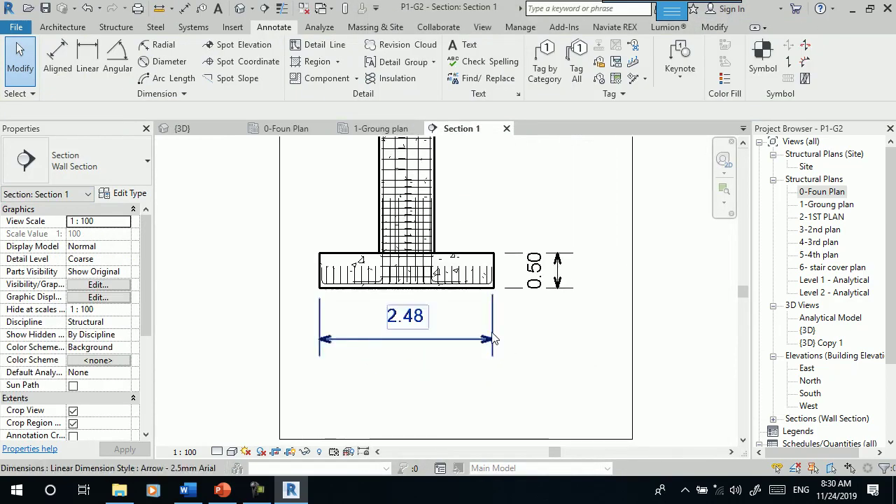
{"action": "left_click", "coordinate": [466, 340]}
{"action": "left_click", "coordinate": [122, 193]}
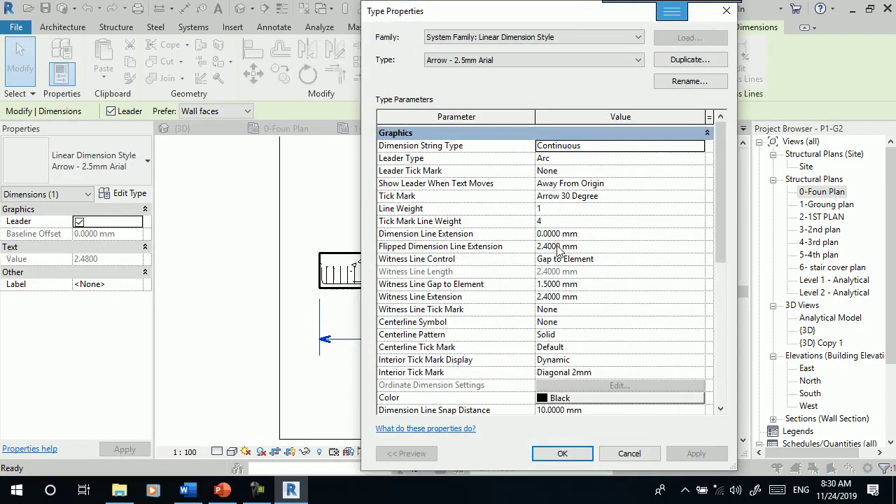
{"action": "scroll", "coordinate": [607, 320], "scroll_direction": "down", "scroll_amount": 1}
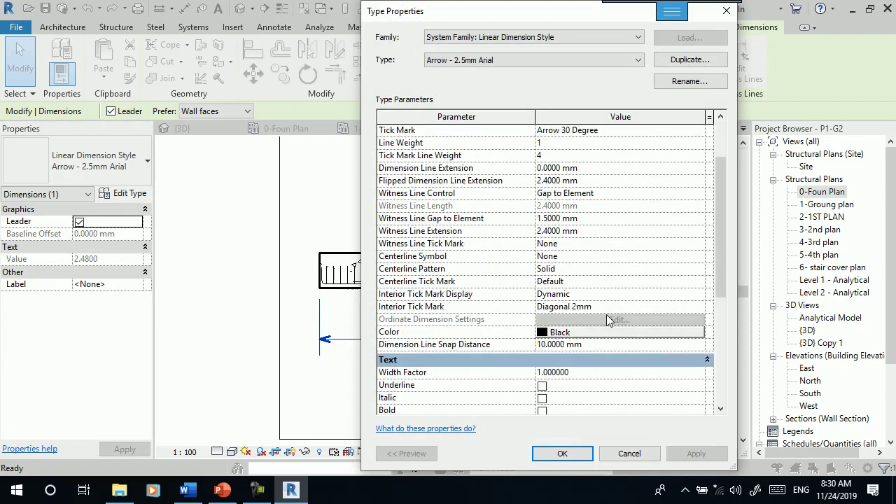
{"action": "left_click", "coordinate": [572, 269]}
{"action": "type", "text": "3"}
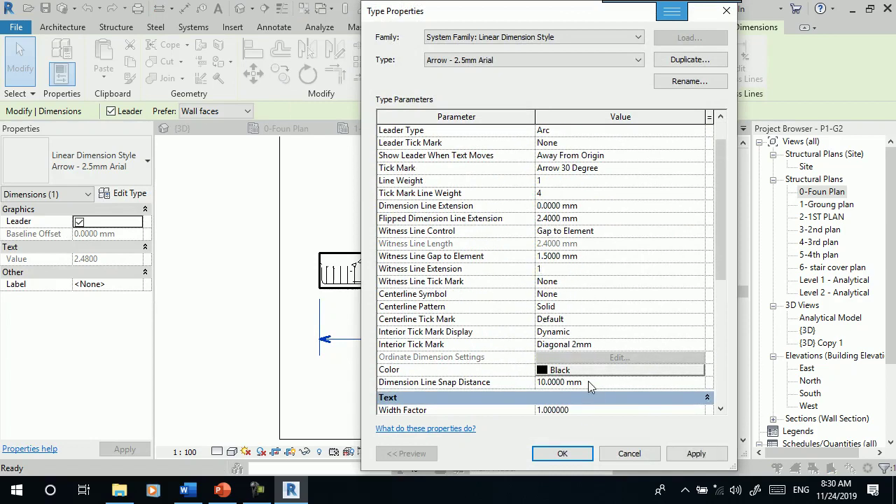
{"action": "scroll", "coordinate": [587, 385], "scroll_direction": "down", "scroll_amount": 4}
{"action": "left_click", "coordinate": [561, 453]}
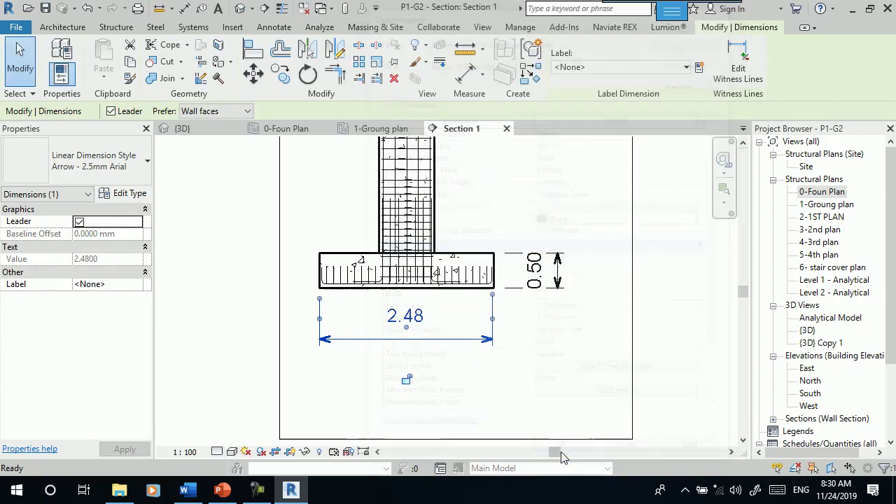
{"action": "left_click", "coordinate": [538, 378]}
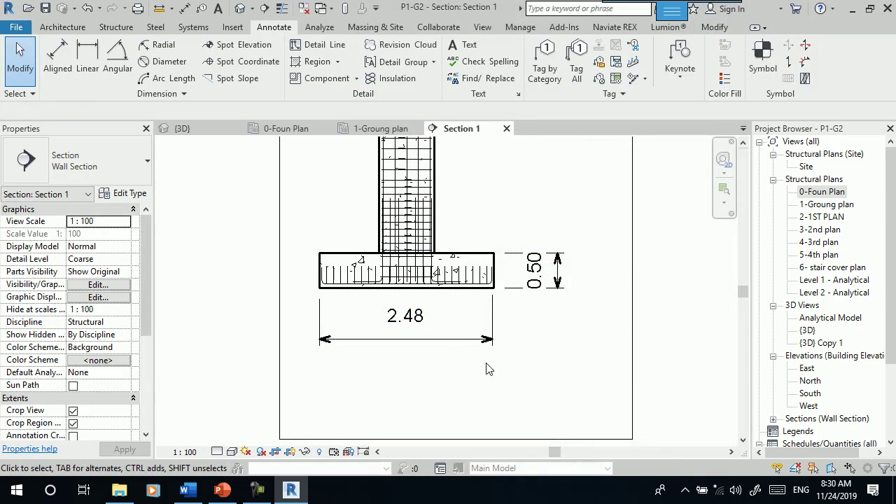
Inspect the updated 2.48 dimension and zoom out over the section
{"action": "left_click", "coordinate": [460, 341]}
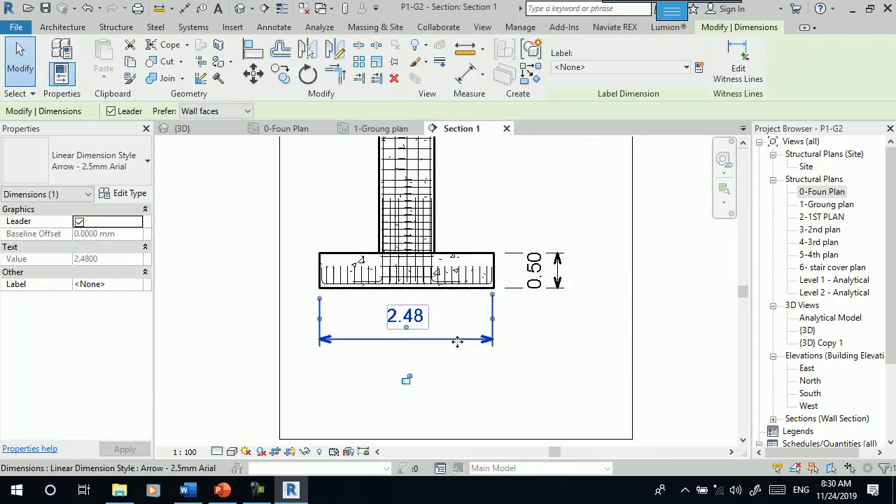
{"action": "left_click", "coordinate": [460, 383]}
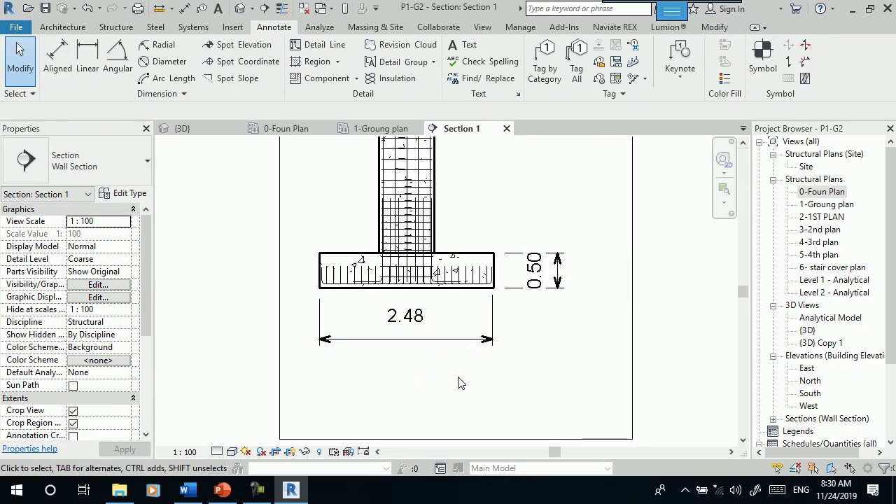
{"action": "scroll", "coordinate": [460, 383], "scroll_direction": "down", "scroll_amount": 2}
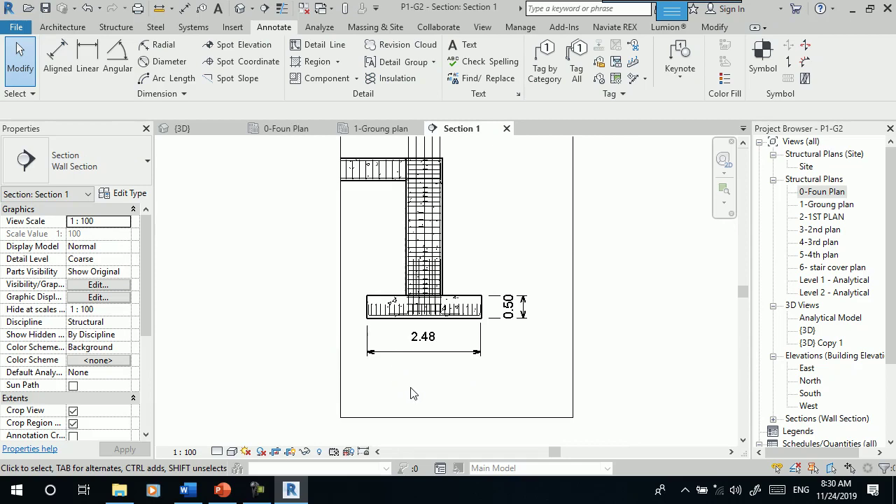
{"action": "scroll", "coordinate": [416, 402], "scroll_direction": "down", "scroll_amount": 1}
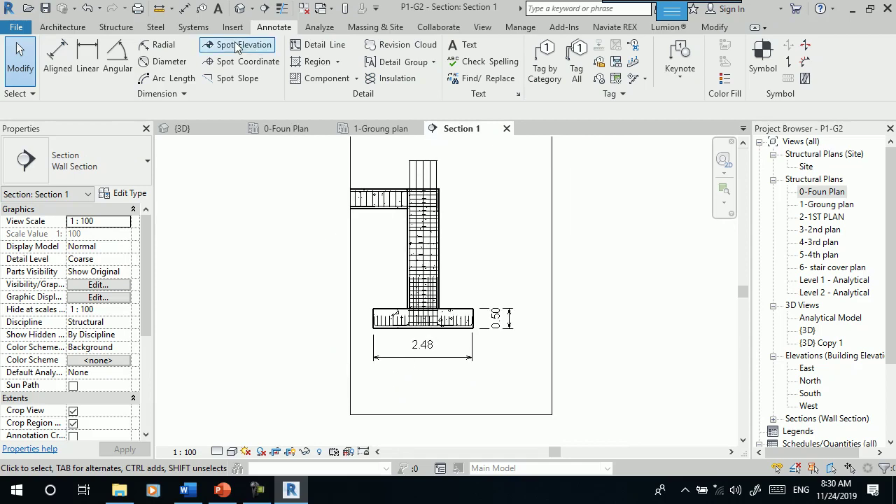
Place a text note reading T16@150 below the 2.48 dimension
{"action": "left_click", "coordinate": [462, 46]}
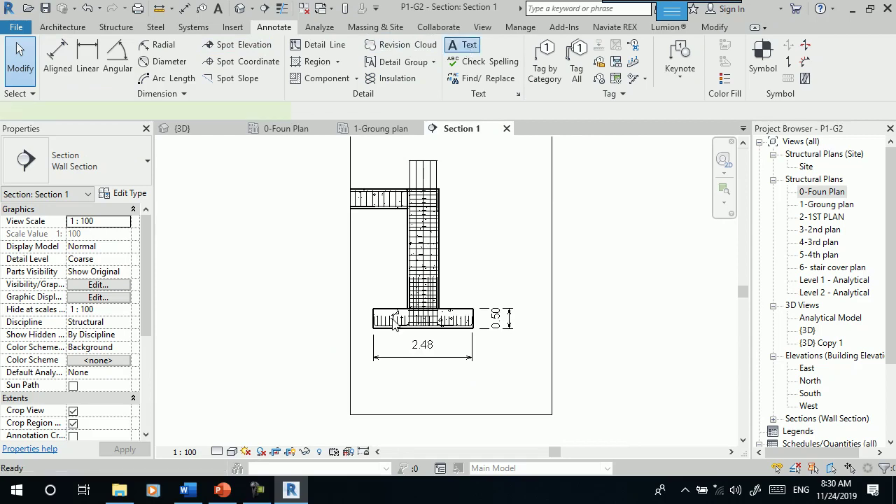
{"action": "left_click", "coordinate": [394, 361]}
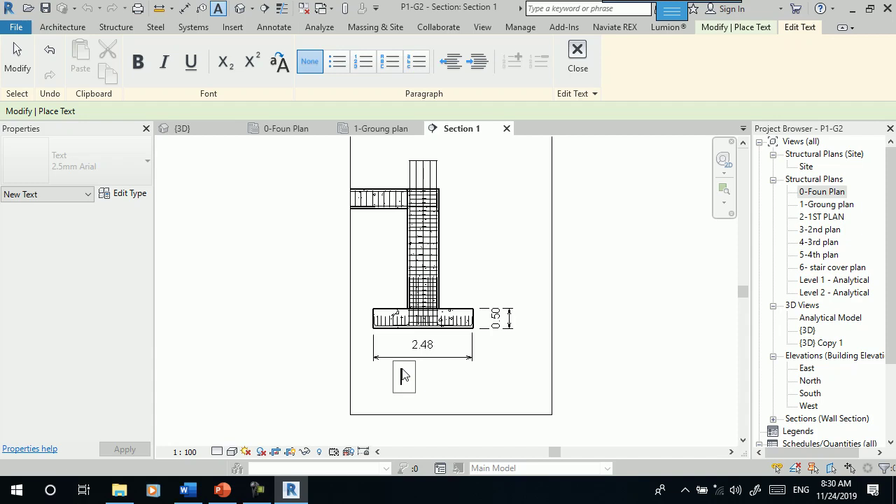
{"action": "type", "text": "T16"}
{"action": "type", "text": "@"}
{"action": "type", "text": "150"}
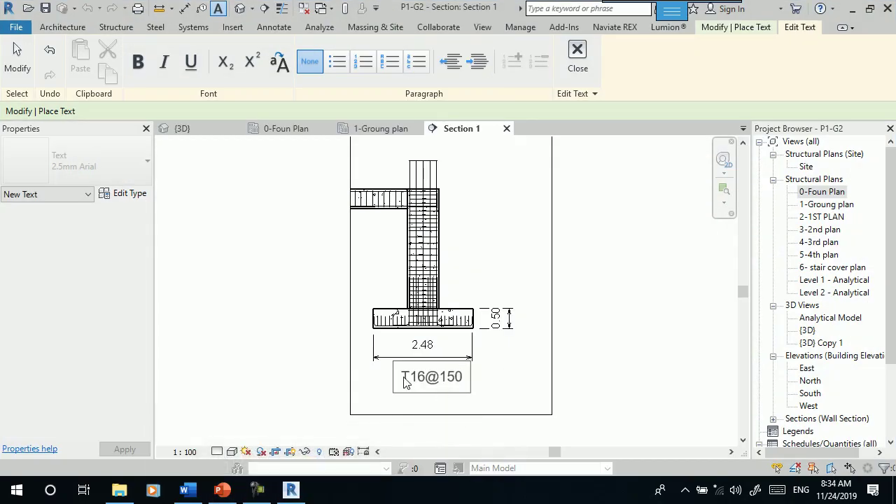
Delete the leading T so the note reads 16@150, then browse the Insert and Architecture tabs
{"action": "scroll", "coordinate": [413, 381], "scroll_direction": "up", "scroll_amount": 2}
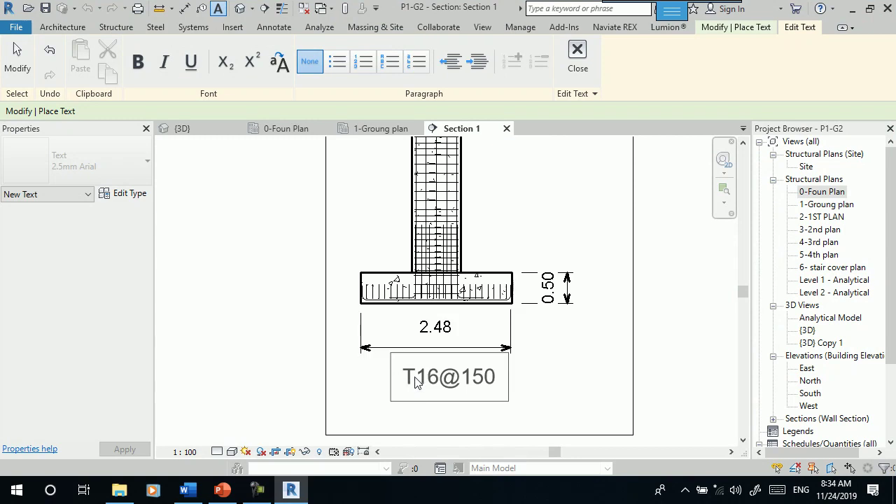
{"action": "double_click", "coordinate": [414, 378]}
{"action": "left_click", "coordinate": [415, 378]}
{"action": "key", "text": "BackSpace"}
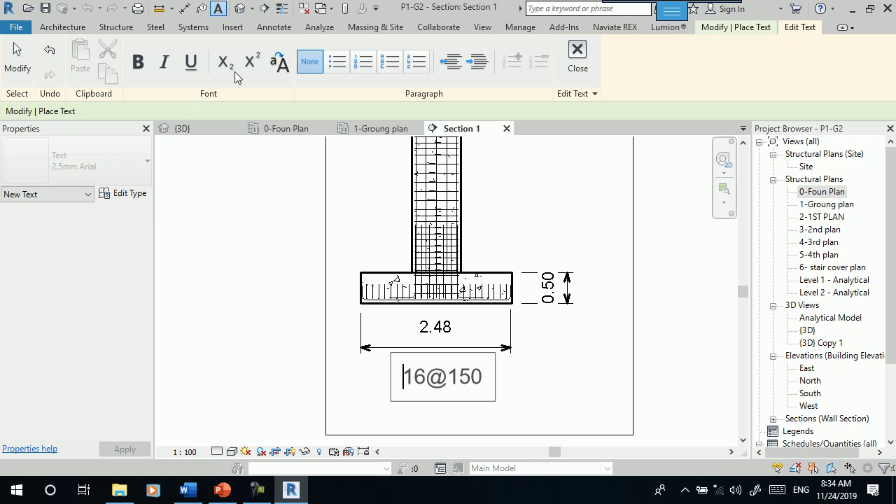
{"action": "left_click", "coordinate": [235, 29]}
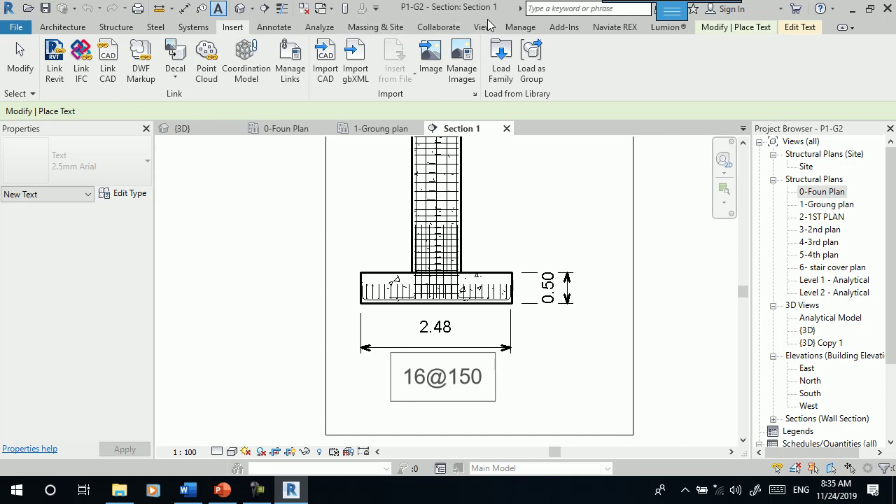
{"action": "left_click", "coordinate": [74, 29]}
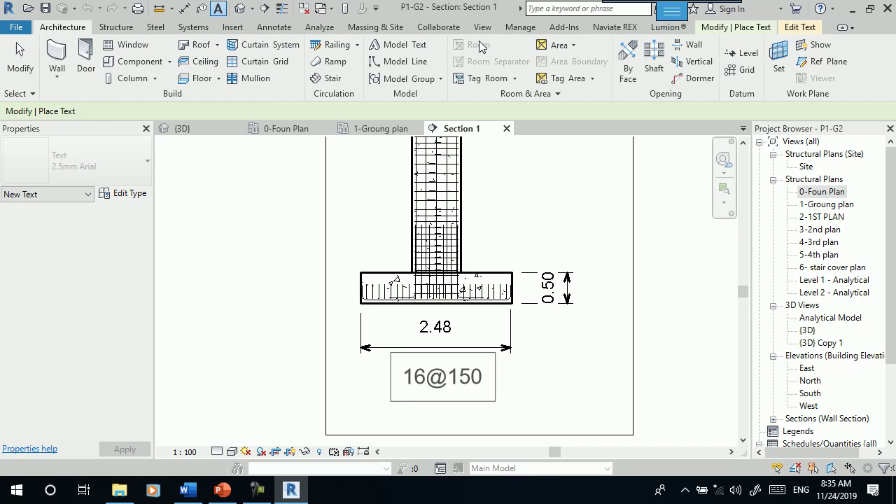
Minimize Revit and launch Microsoft Word from Windows search, maximized
{"action": "left_click", "coordinate": [852, 10]}
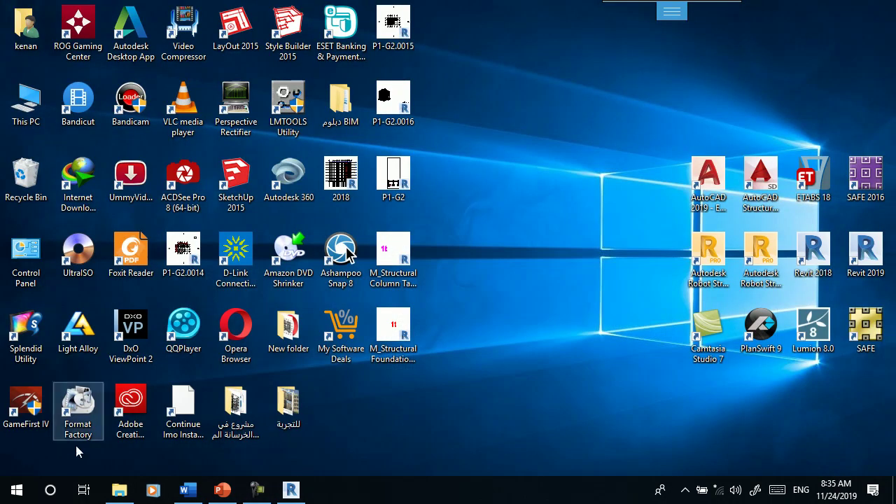
{"action": "left_click", "coordinate": [50, 491]}
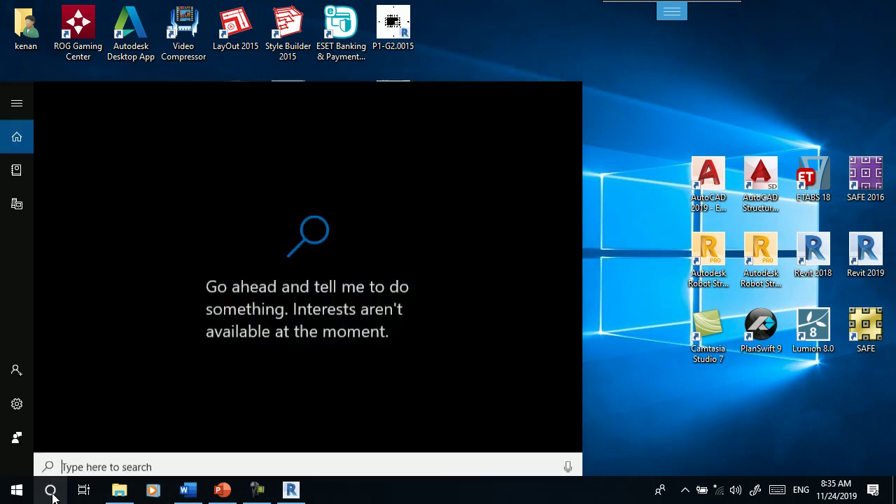
{"action": "type", "text": "Word"}
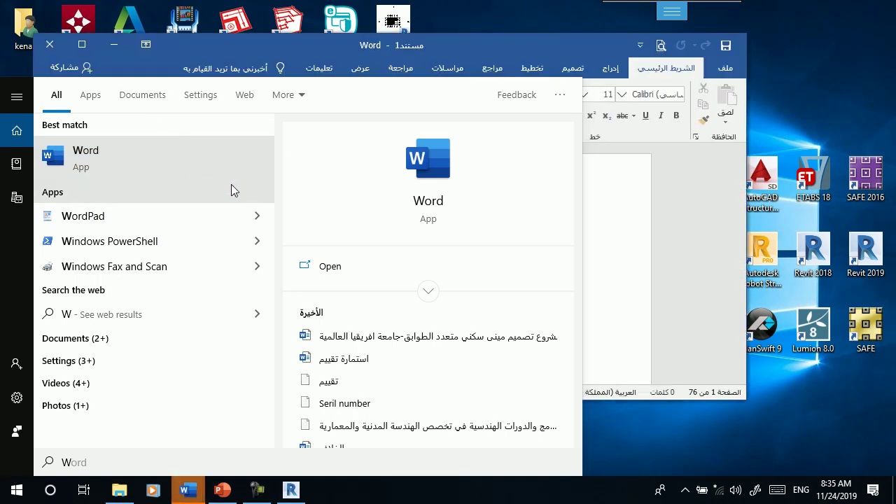
{"action": "left_click", "coordinate": [616, 202]}
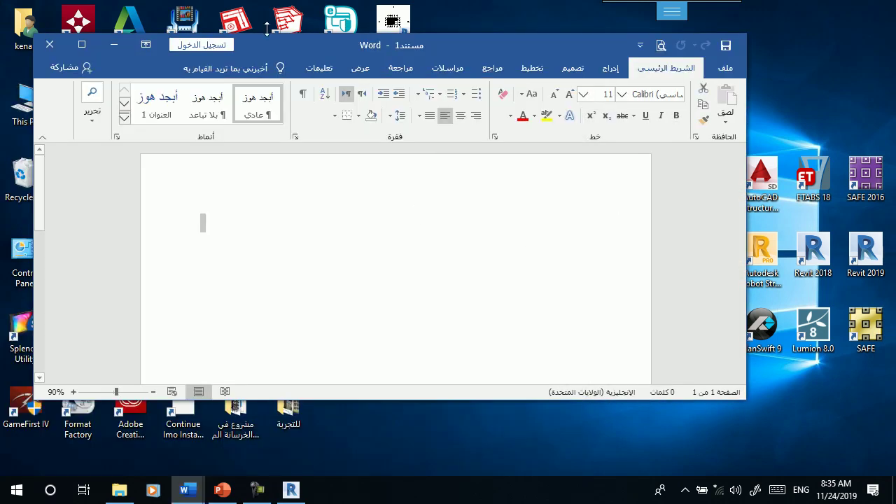
{"action": "left_click", "coordinate": [93, 51]}
Insert the ø symbol into the blank document through More Symbols
{"action": "left_click", "coordinate": [761, 34]}
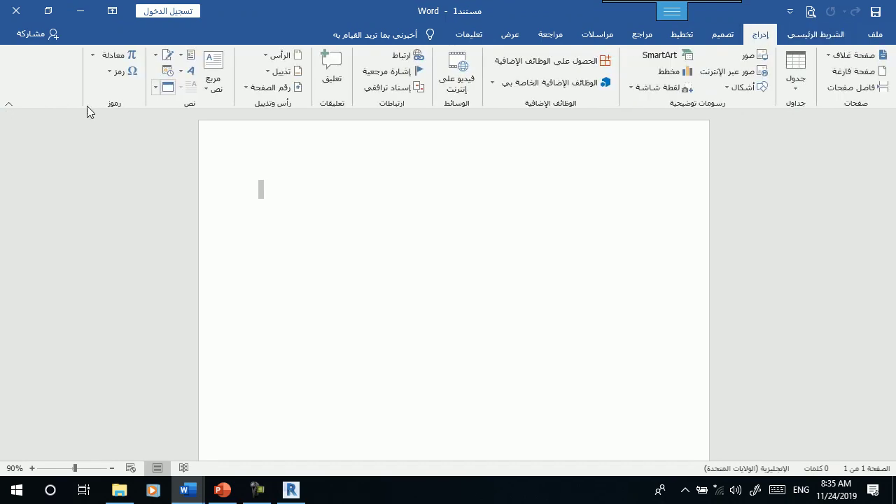
{"action": "left_click", "coordinate": [117, 72]}
{"action": "left_click", "coordinate": [101, 177]}
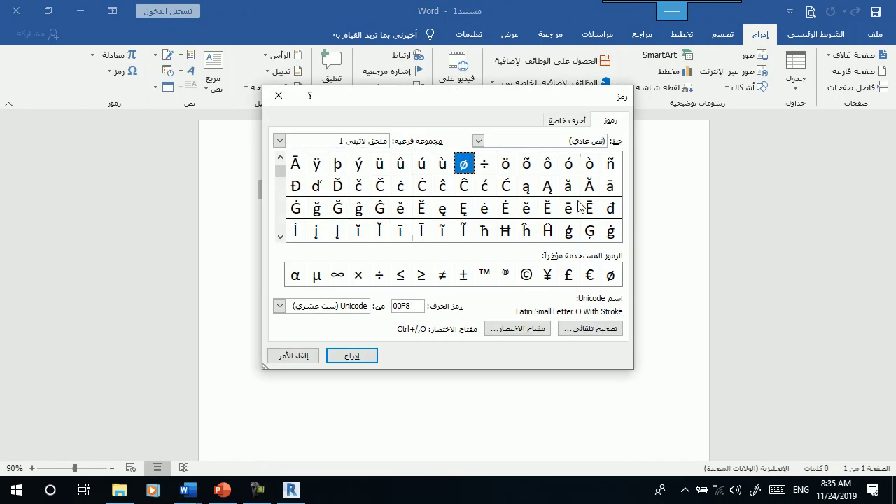
{"action": "left_click", "coordinate": [357, 361]}
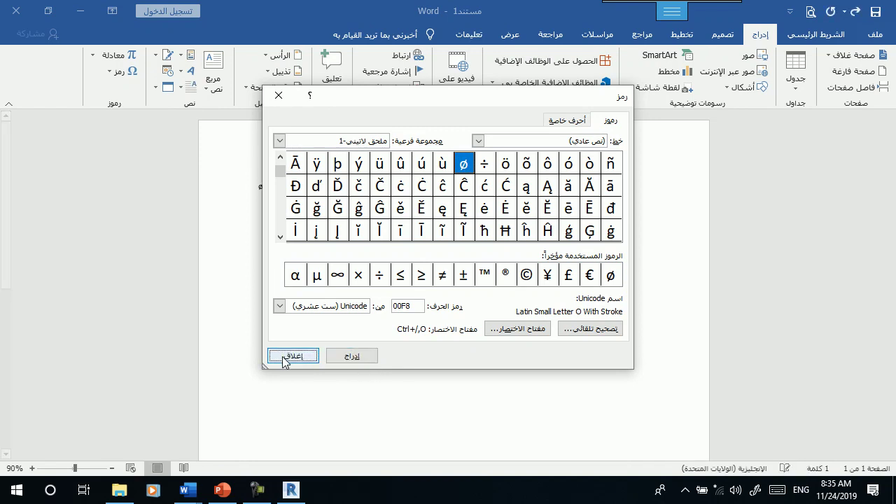
{"action": "left_click", "coordinate": [286, 358]}
Enlarge the ø symbol to size 16 and copy it
{"action": "left_click_drag", "start_coordinate": [244, 187], "coordinate": [267, 188]}
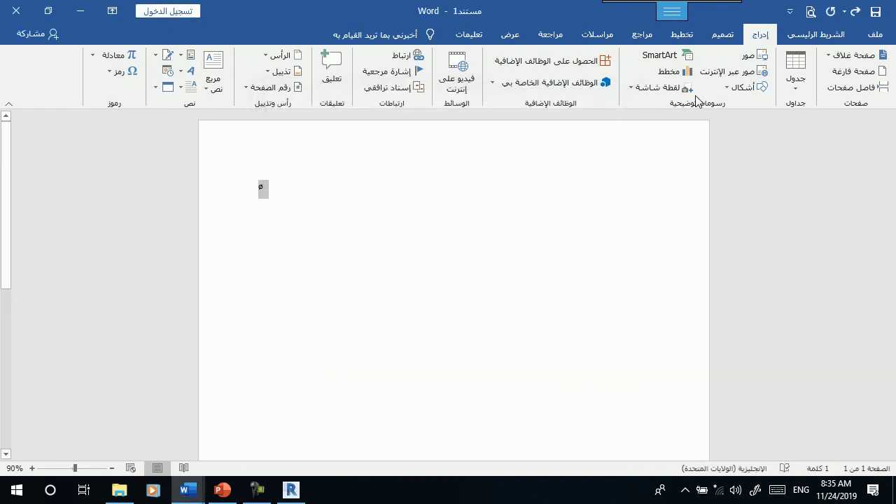
{"action": "left_click", "coordinate": [815, 34]}
{"action": "left_click", "coordinate": [665, 61]}
{"action": "left_click", "coordinate": [665, 61]}
{"action": "left_click", "coordinate": [665, 61]}
{"action": "key", "text": "ctrl+c"}
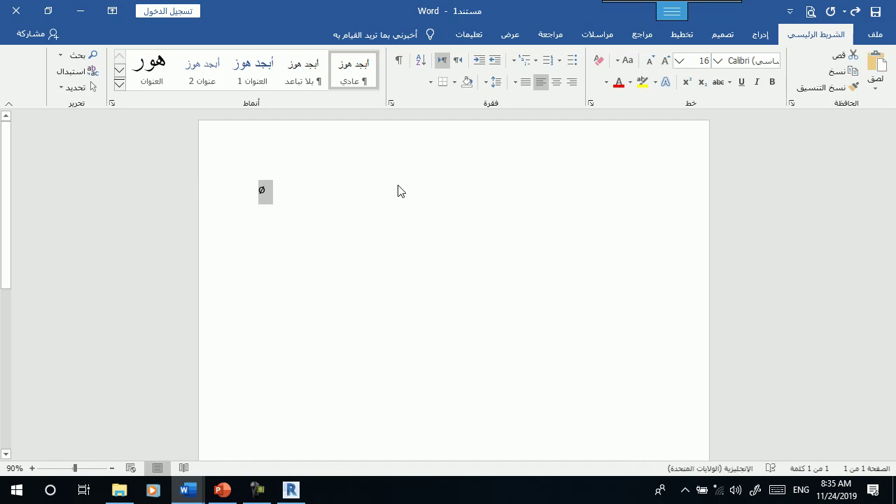
Back in Revit, paste the ø into the section's text note on its own line
{"action": "left_click", "coordinate": [291, 490]}
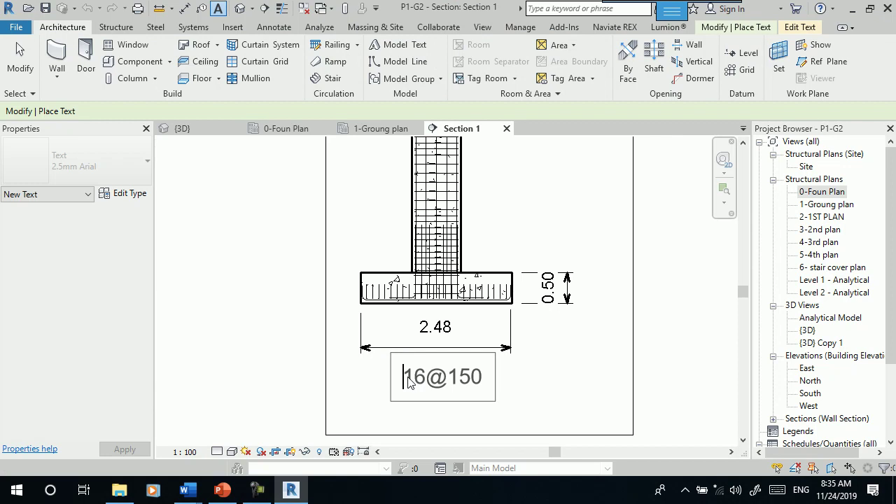
{"action": "type", "text": "ø"}
{"action": "key", "text": "Return"}
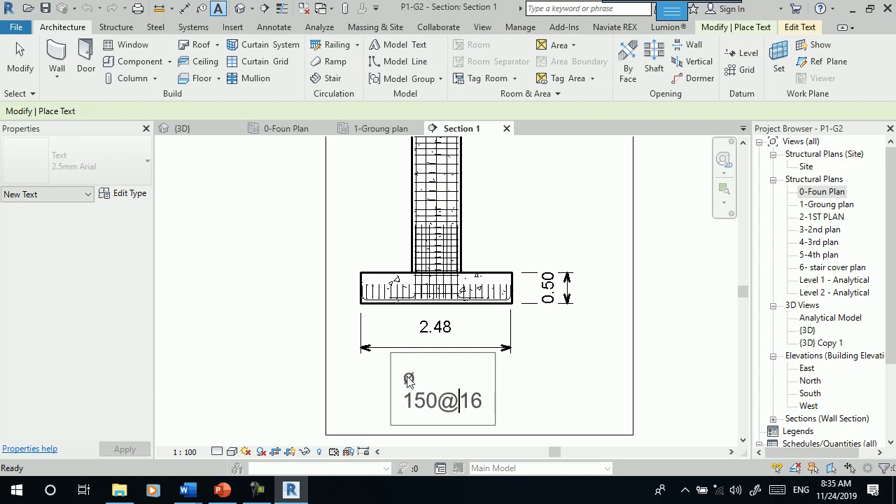
{"action": "key", "text": "Left"}
{"action": "left_click", "coordinate": [412, 399]}
{"action": "left_click", "coordinate": [431, 417]}
{"action": "key", "text": "Right"}
{"action": "key", "text": "Right"}
{"action": "left_click", "coordinate": [413, 404]}
Retype the 1 of 150 and remove the extra ø from the note's first line
{"action": "key", "text": "BackSpace"}
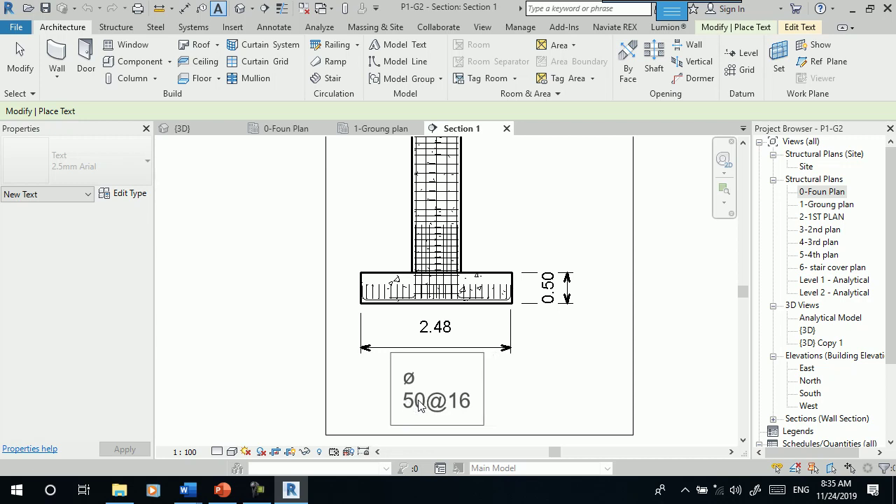
{"action": "type", "text": "1"}
{"action": "left_click", "coordinate": [493, 378]}
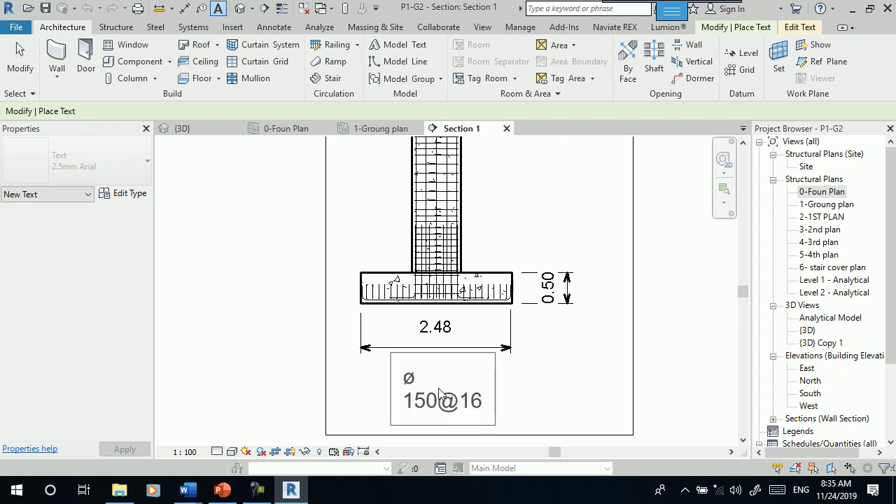
{"action": "key", "text": "BackSpace"}
{"action": "key", "text": "Down"}
{"action": "key", "text": "Right"}
{"action": "key", "text": "Right"}
{"action": "key", "text": "Right"}
{"action": "key", "text": "Left"}
{"action": "key", "text": "Left"}
{"action": "key", "text": "Right"}
{"action": "key", "text": "Right"}
{"action": "key", "text": "Right"}
{"action": "key", "text": "Right"}
{"action": "key", "text": "Right"}
{"action": "key", "text": "Left"}
{"action": "key", "text": "Left"}
{"action": "key", "text": "Left"}
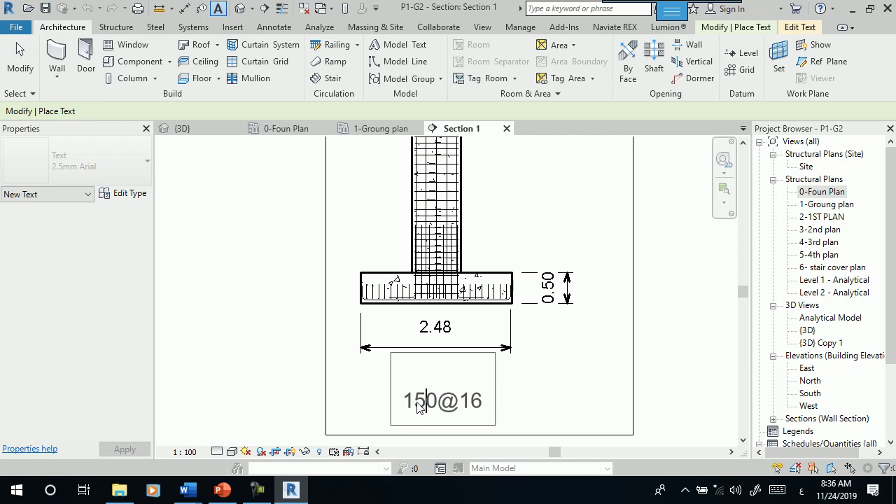
Replace the whole note text with ø and rebuild it as ø16@
{"action": "triple_click", "coordinate": [428, 405]}
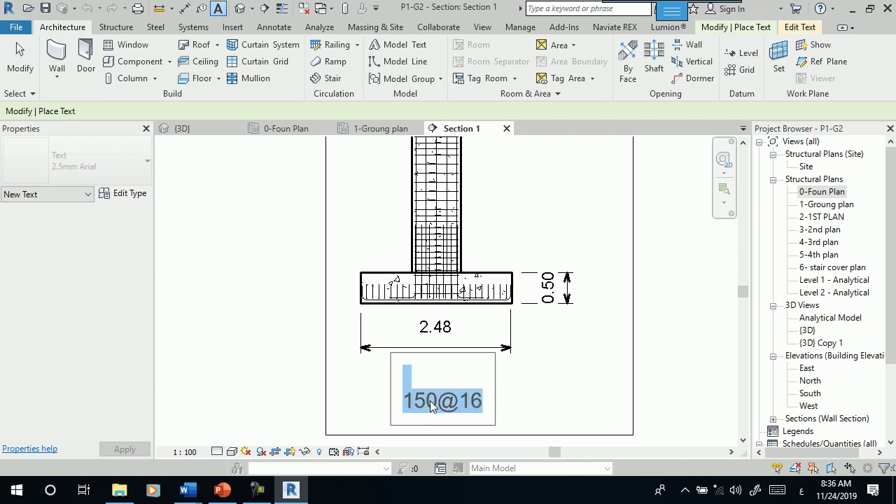
{"action": "type", "text": "ø"}
{"action": "key", "text": "Return"}
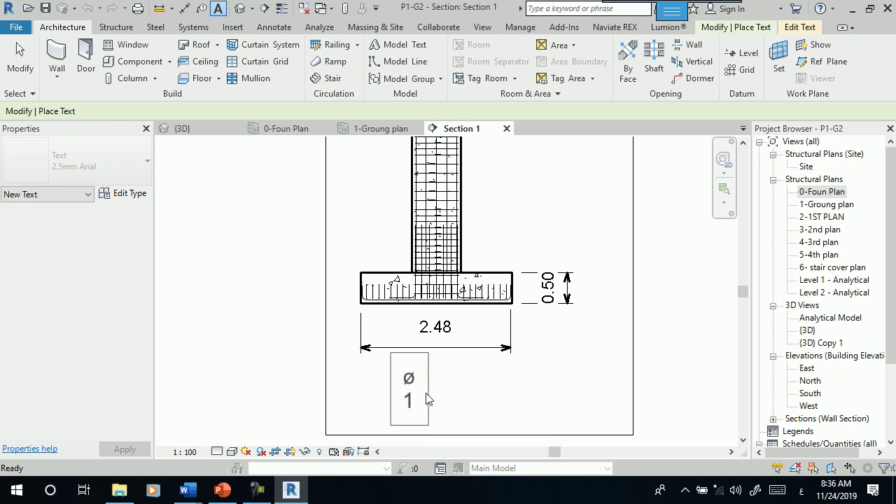
{"action": "left_click", "coordinate": [415, 382]}
{"action": "type", "text": "1"}
{"action": "type", "text": "50"}
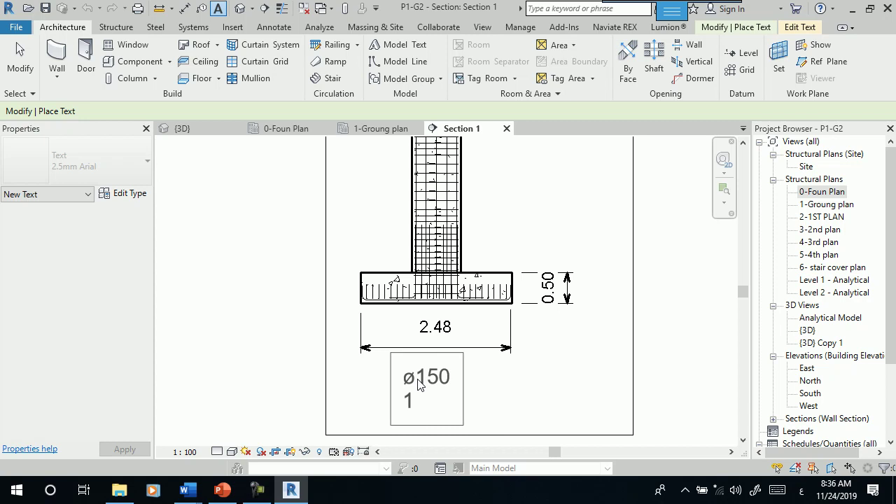
{"action": "key", "text": "BackSpace"}
{"action": "key", "text": "ctrl+z"}
{"action": "key", "text": "BackSpace"}
{"action": "key", "text": "BackSpace"}
{"action": "type", "text": "6@"}
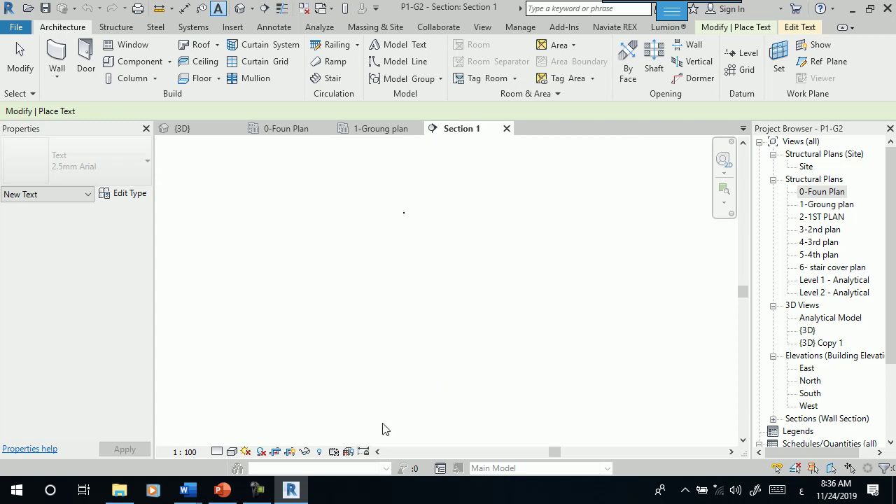
Return to Revit and add an @ to the ø16 text note
{"action": "left_click", "coordinate": [259, 492]}
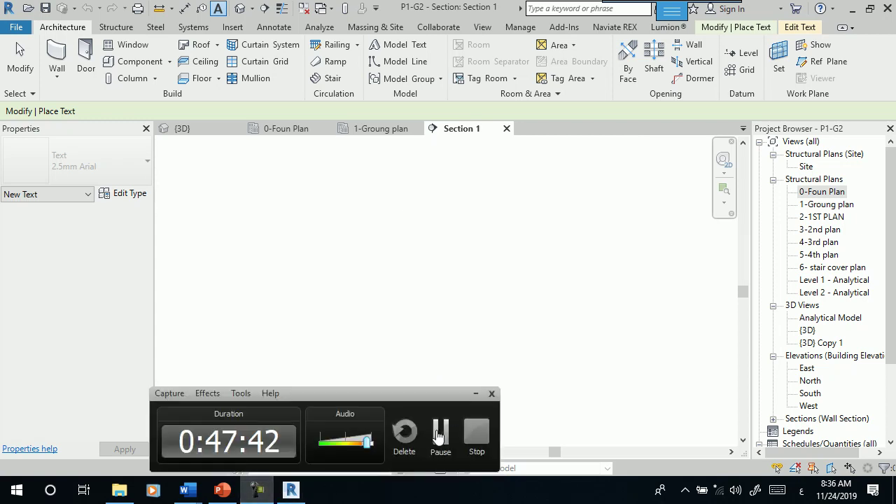
{"action": "left_click", "coordinate": [438, 428]}
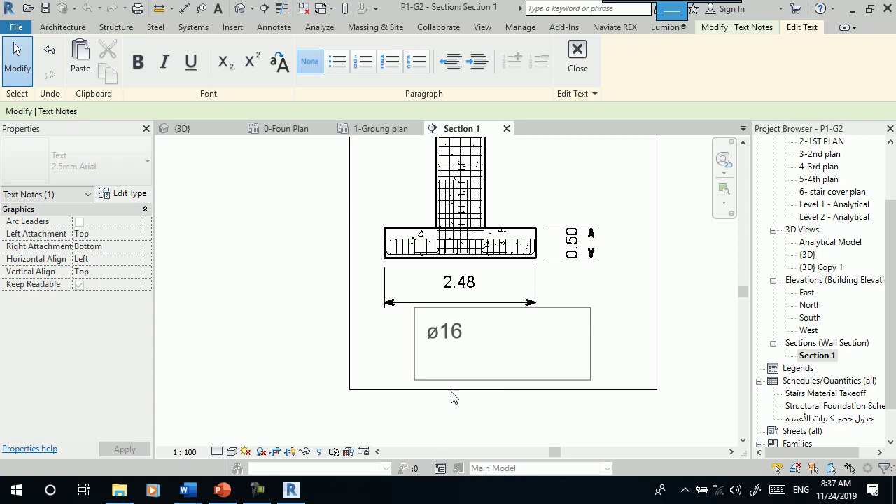
{"action": "left_click", "coordinate": [463, 333]}
{"action": "key", "text": "Left"}
{"action": "key", "text": "Left"}
{"action": "type", "text": "@"}
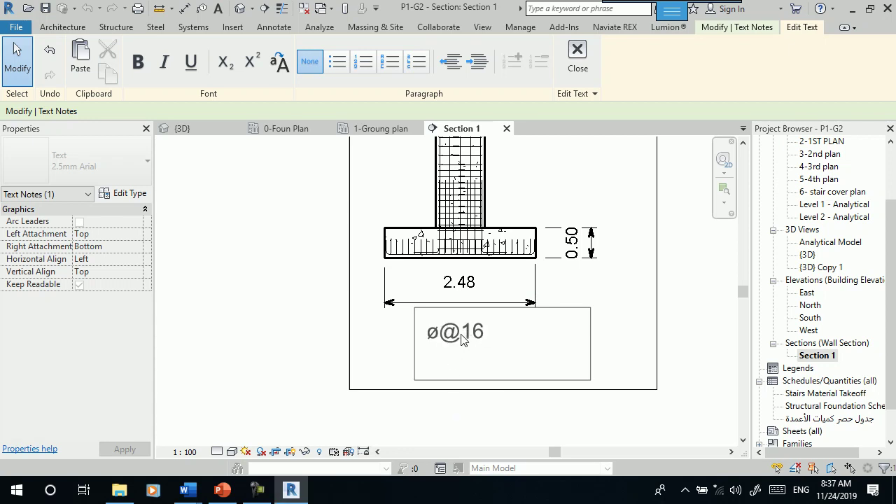
{"action": "key", "text": "ctrl+a"}
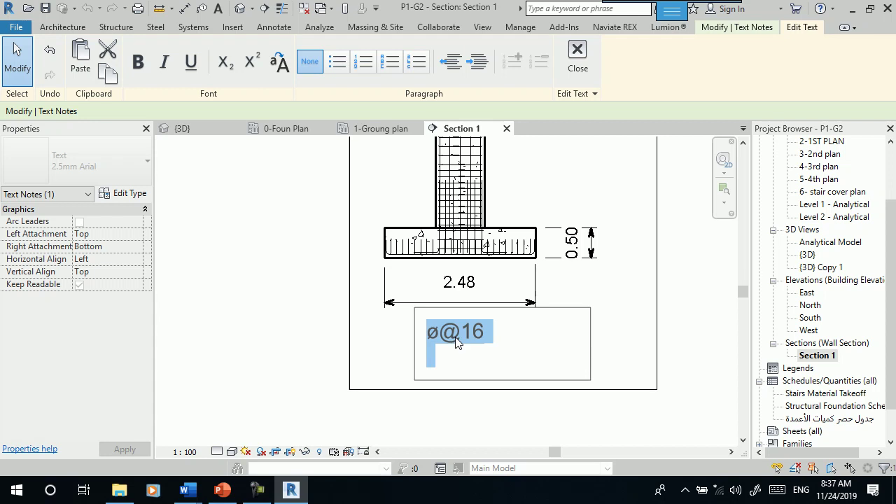
Retype the rebar note as ø15@16 and select all of its text
{"action": "type", "text": "ø"}
{"action": "left_click", "coordinate": [437, 334]}
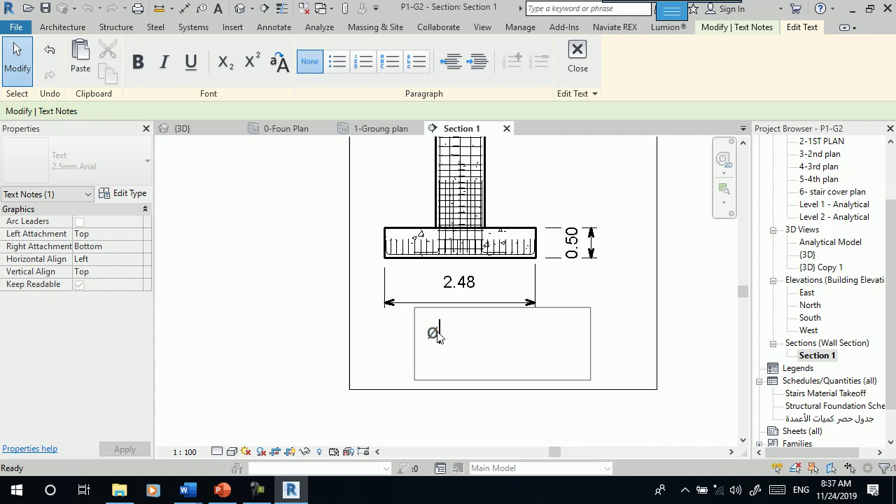
{"action": "type", "text": "6"}
{"action": "left_click", "coordinate": [440, 335]}
{"action": "type", "text": "@"}
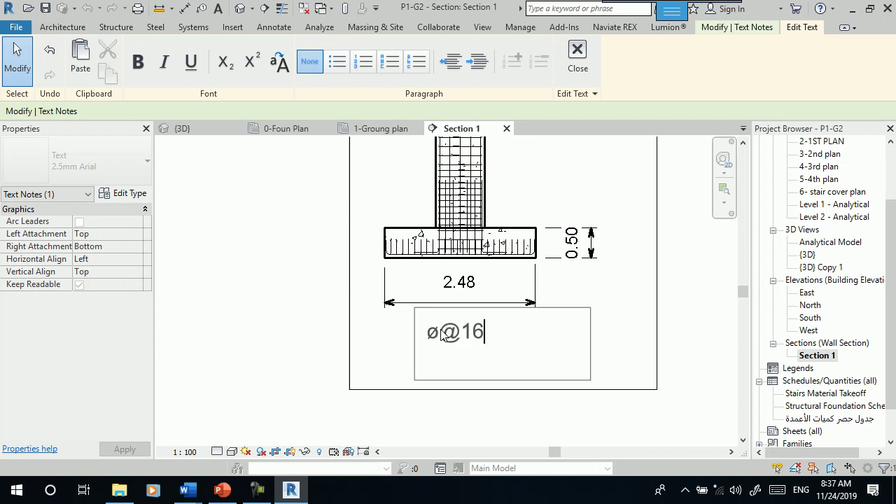
{"action": "left_click", "coordinate": [441, 335]}
{"action": "type", "text": "15"}
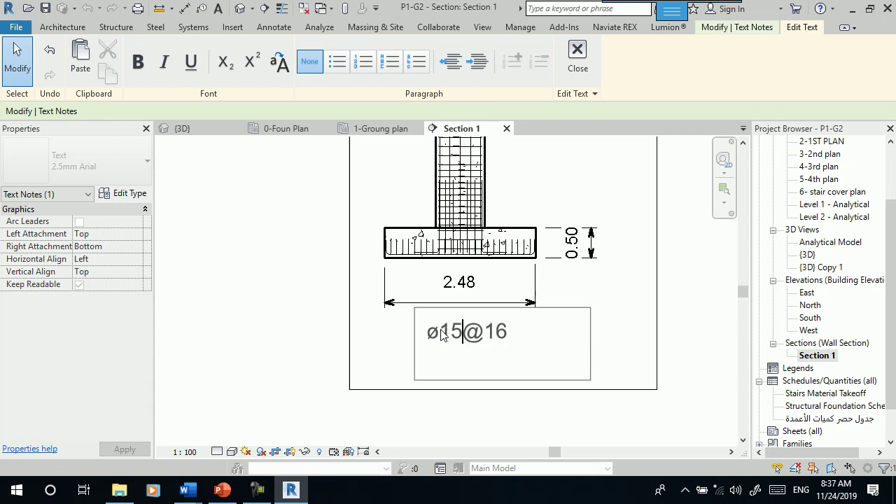
{"action": "key", "text": "ctrl+a"}
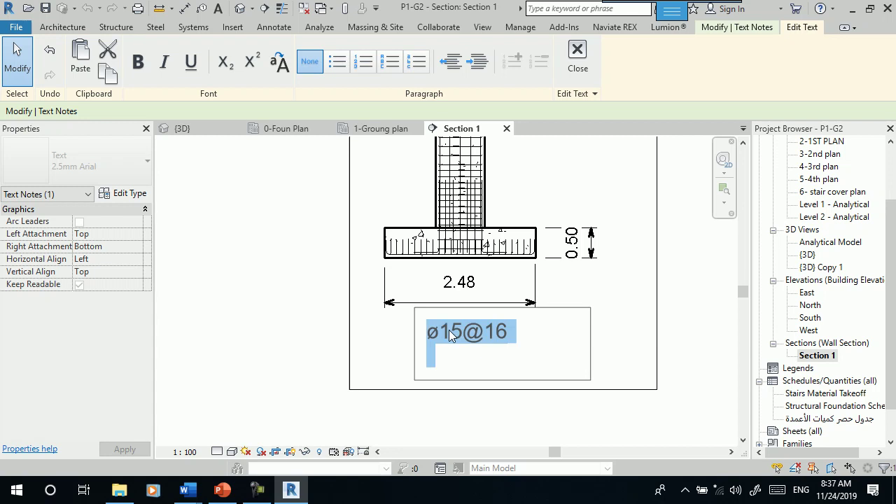
{"action": "left_click", "coordinate": [260, 491]}
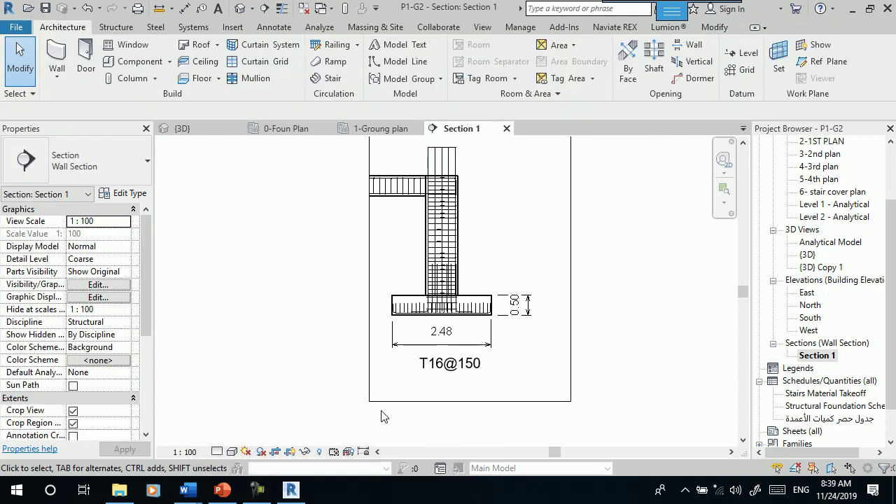
{"action": "scroll", "coordinate": [420, 389], "scroll_direction": "down", "scroll_amount": 2}
Place a T16@100 text note beside the footing's top right in Section 1
{"action": "scroll", "coordinate": [467, 304], "scroll_direction": "up", "scroll_amount": 4}
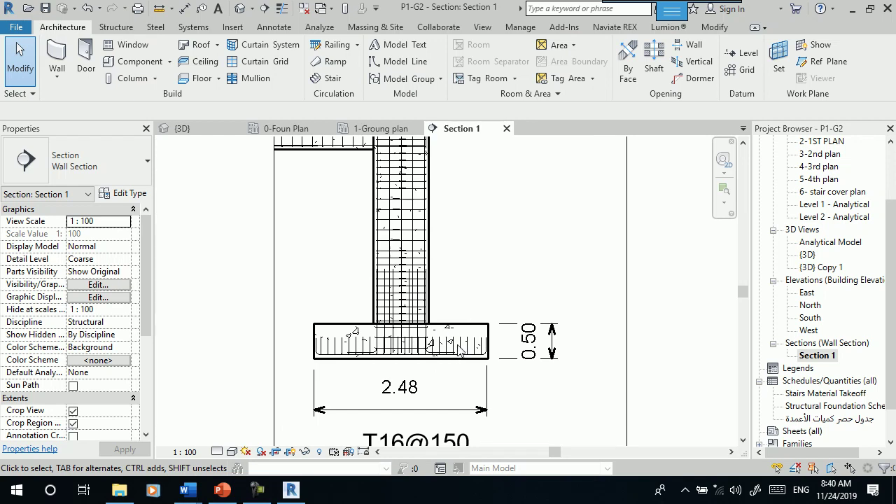
{"action": "scroll", "coordinate": [462, 350], "scroll_direction": "down", "scroll_amount": 1}
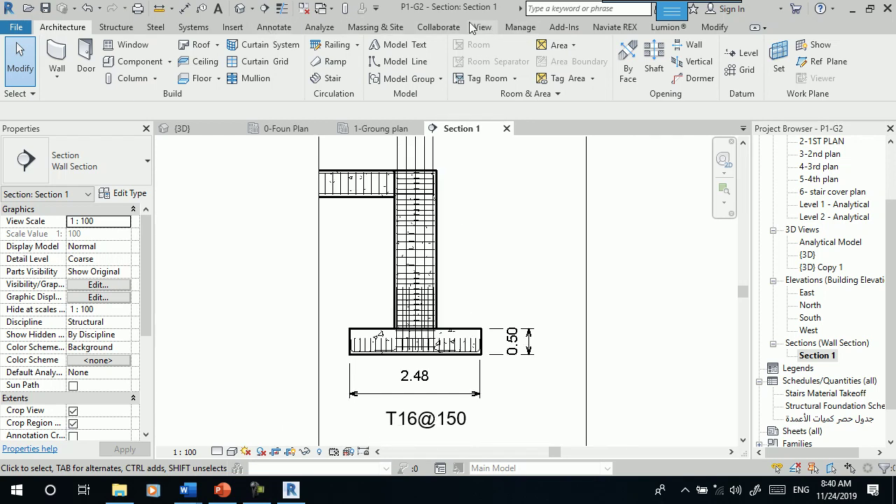
{"action": "left_click", "coordinate": [260, 28]}
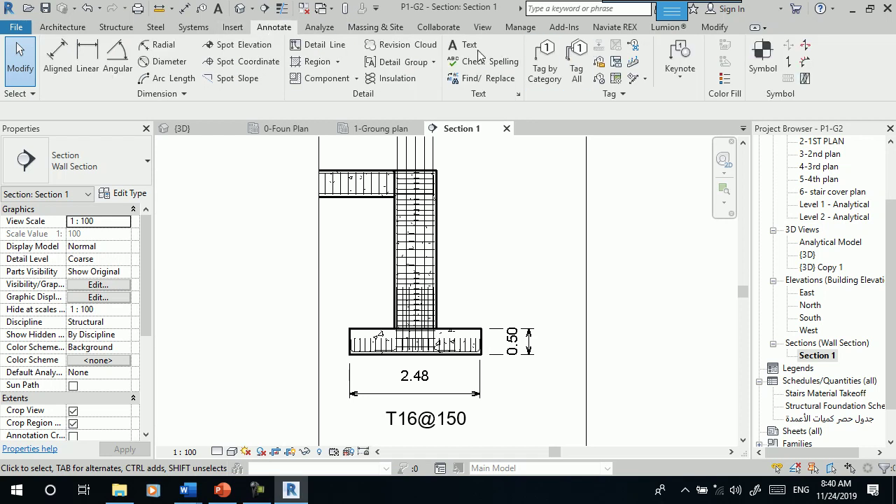
{"action": "key", "text": "t"}
{"action": "key", "text": "x"}
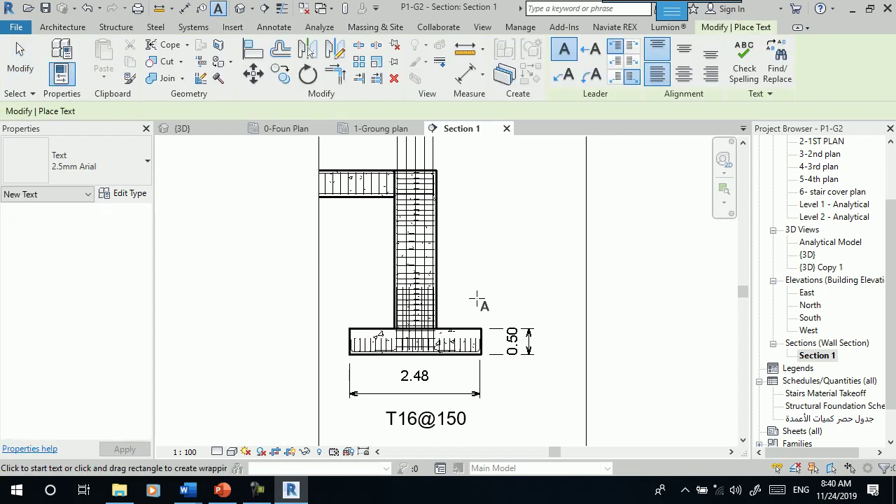
{"action": "left_click_drag", "start_coordinate": [466, 288], "coordinate": [496, 329]}
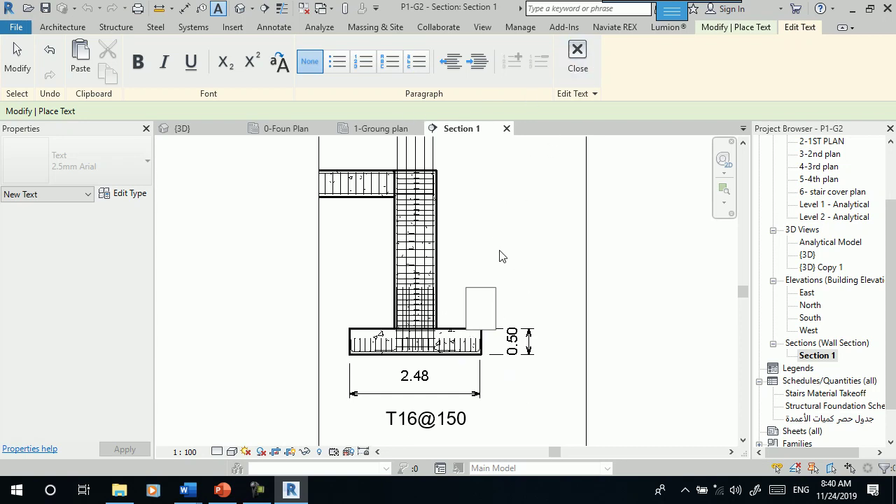
{"action": "type", "text": "T"}
{"action": "type", "text": "1"}
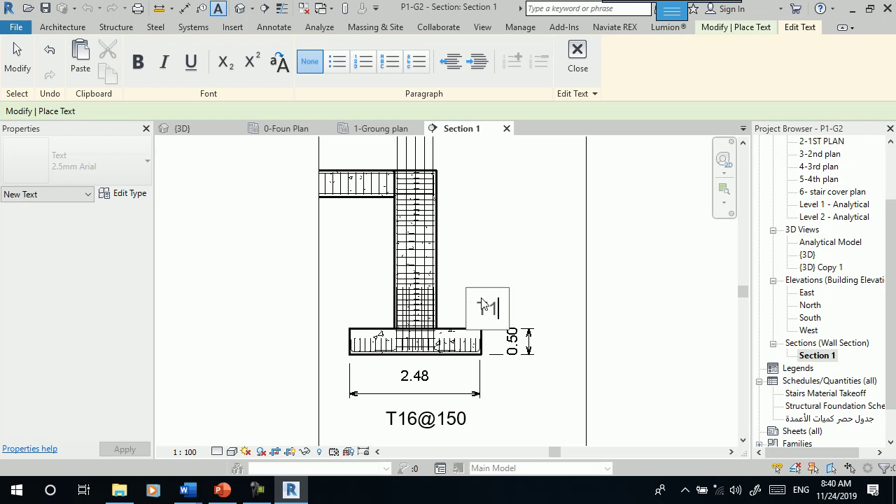
{"action": "type", "text": "6"}
{"action": "type", "text": "@100"}
{"action": "left_click", "coordinate": [516, 256]}
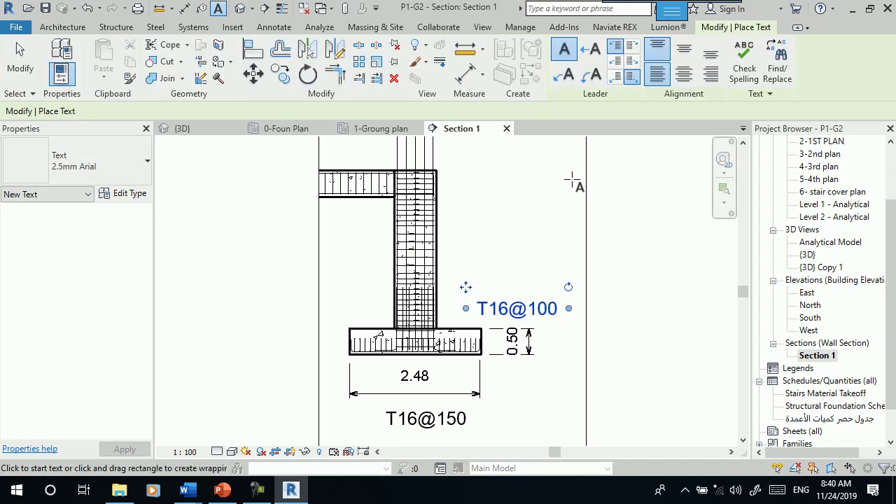
Give the T16@100 note an arc leader ending on the footing rebar
{"action": "left_click", "coordinate": [632, 76]}
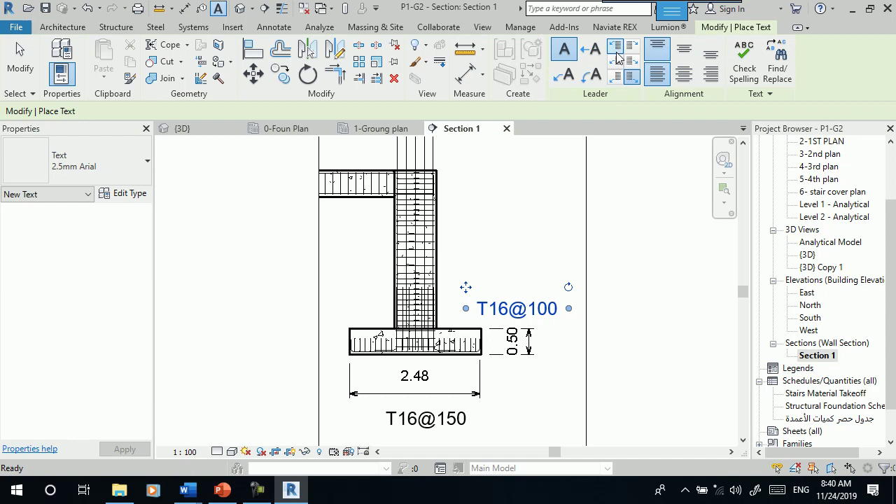
{"action": "scroll", "coordinate": [463, 354], "scroll_direction": "up", "scroll_amount": 2}
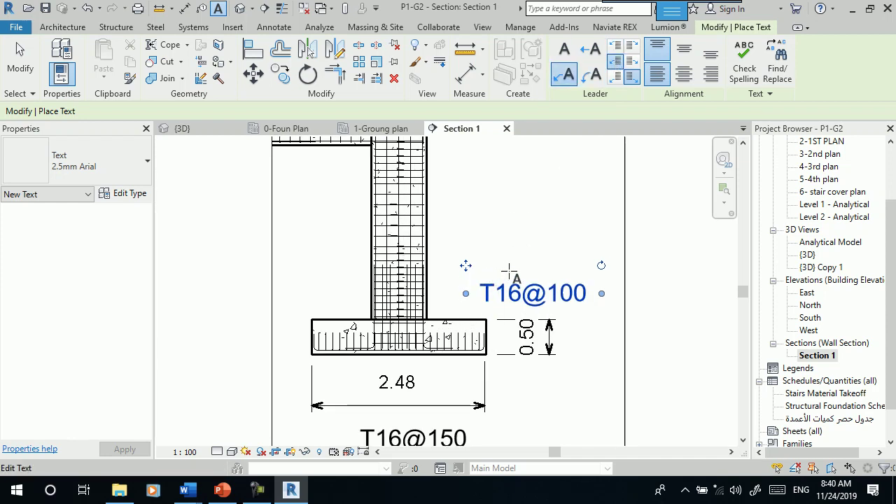
{"action": "key", "text": "Escape"}
{"action": "left_click", "coordinate": [560, 302]}
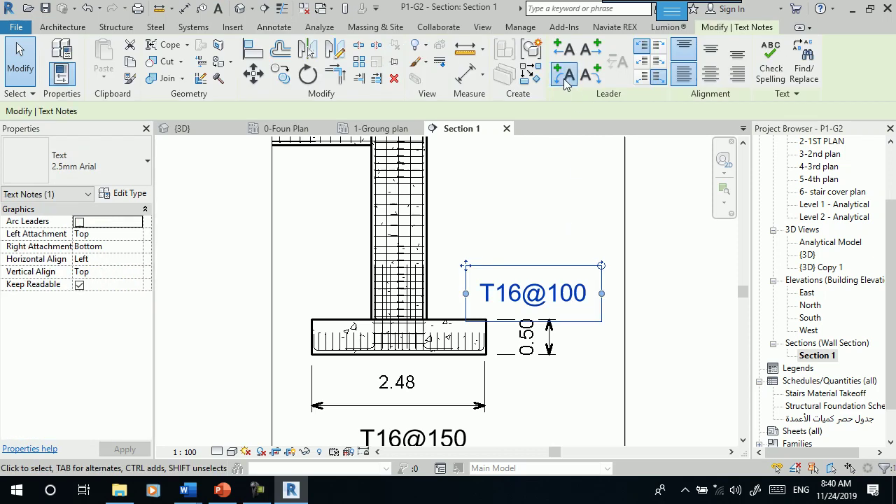
{"action": "left_click", "coordinate": [560, 74]}
{"action": "left_click_drag", "start_coordinate": [289, 310], "coordinate": [465, 340]}
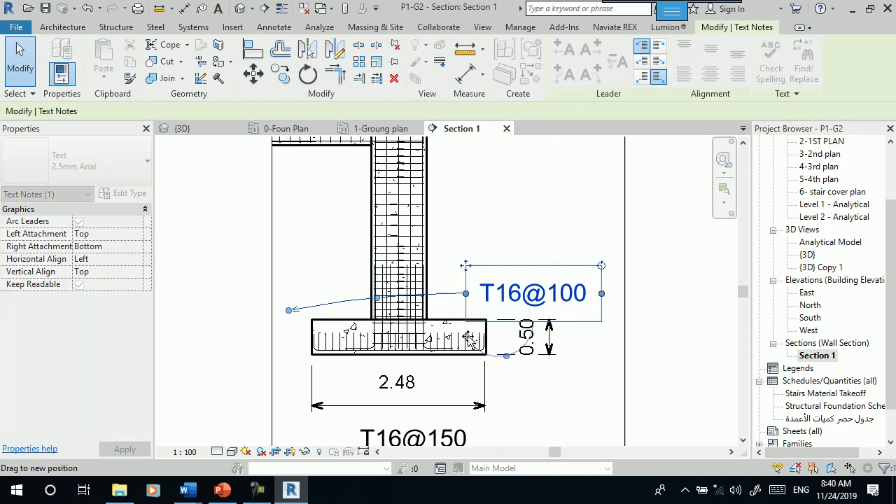
{"action": "scroll", "coordinate": [465, 339], "scroll_direction": "up", "scroll_amount": 2}
{"action": "scroll", "coordinate": [465, 340], "scroll_direction": "up", "scroll_amount": 2}
{"action": "scroll", "coordinate": [413, 368], "scroll_direction": "up", "scroll_amount": 2}
{"action": "scroll", "coordinate": [412, 361], "scroll_direction": "up", "scroll_amount": 2}
{"action": "mouse_move", "coordinate": [465, 339]}
{"action": "left_mouse_down"}
{"action": "mouse_move", "coordinate": [412, 360]}
{"action": "mouse_move", "coordinate": [414, 399]}
{"action": "left_mouse_up"}
{"action": "scroll", "coordinate": [410, 367], "scroll_direction": "up", "scroll_amount": 1}
{"action": "scroll", "coordinate": [410, 385], "scroll_direction": "up", "scroll_amount": 2}
{"action": "scroll", "coordinate": [435, 411], "scroll_direction": "down", "scroll_amount": 2}
{"action": "scroll", "coordinate": [394, 360], "scroll_direction": "down", "scroll_amount": 2}
{"action": "left_click", "coordinate": [565, 415]}
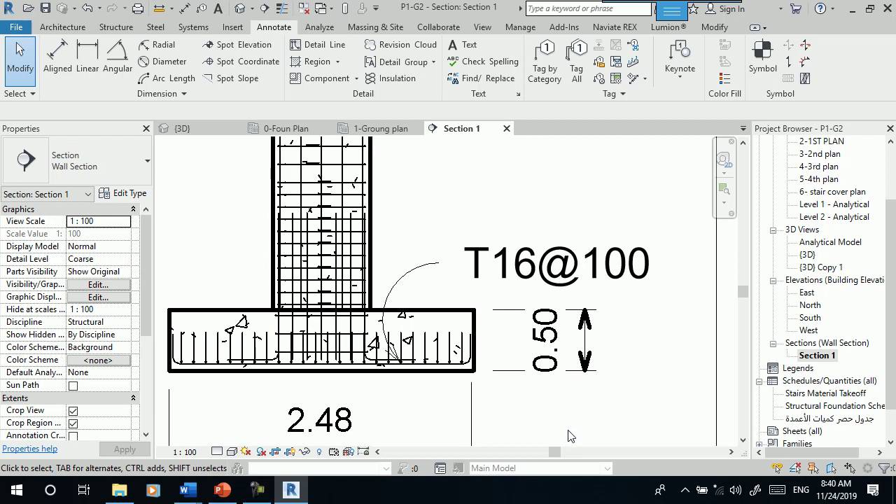
Switch back to the {3D} view
{"action": "scroll", "coordinate": [569, 434], "scroll_direction": "down", "scroll_amount": 2}
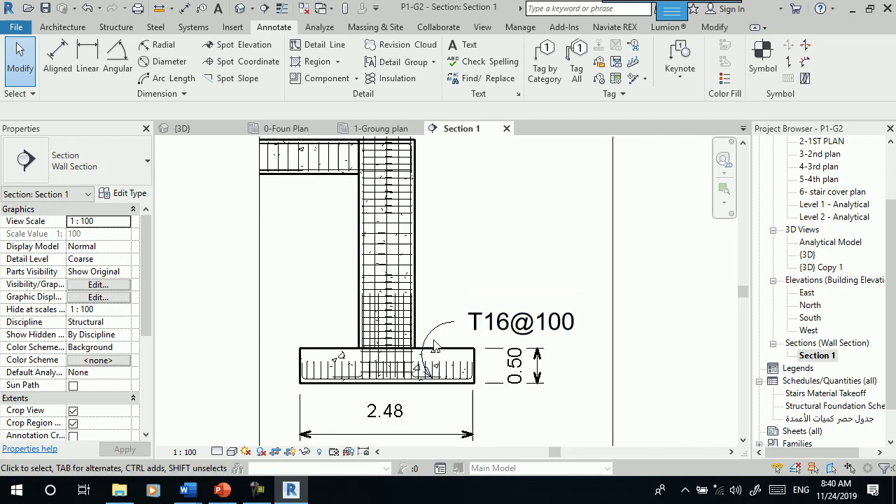
{"action": "scroll", "coordinate": [423, 348], "scroll_direction": "down", "scroll_amount": 1}
{"action": "scroll", "coordinate": [423, 346], "scroll_direction": "down", "scroll_amount": 1}
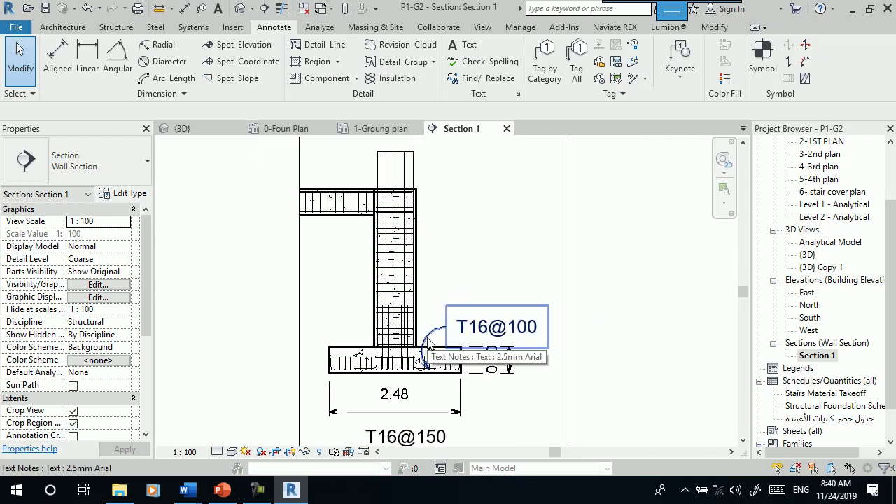
{"action": "left_click", "coordinate": [264, 492]}
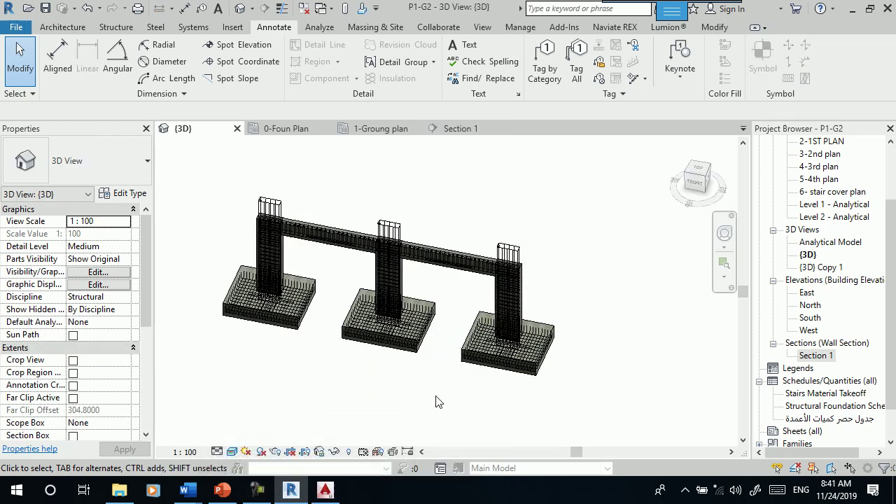
Orbit and zoom the 3D model, then bring up the nearest footing's context menu for graphic overrides
{"action": "middle_click_drag", "start_coordinate": [436, 399], "coordinate": [442, 374], "text": "shift"}
{"action": "scroll", "coordinate": [399, 400], "scroll_direction": "up", "scroll_amount": 2}
{"action": "scroll", "coordinate": [399, 399], "scroll_direction": "up", "scroll_amount": 1}
{"action": "scroll", "coordinate": [375, 408], "scroll_direction": "up", "scroll_amount": 2}
{"action": "scroll", "coordinate": [448, 364], "scroll_direction": "up", "scroll_amount": 3}
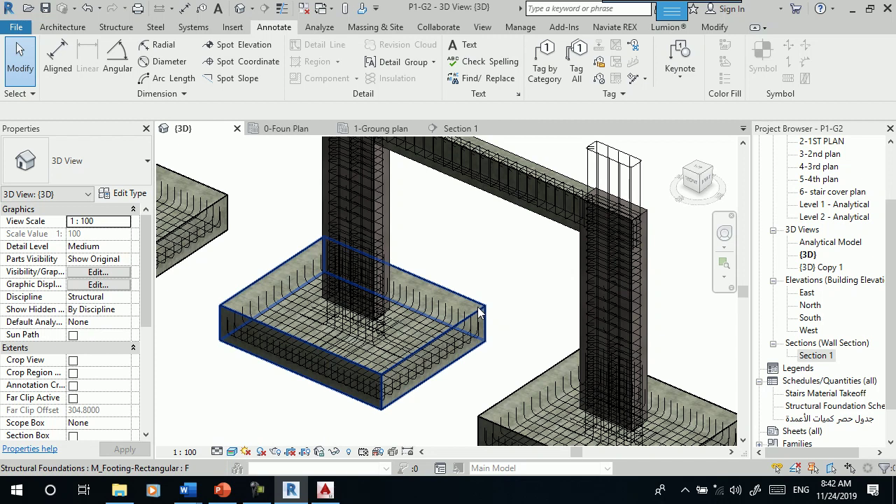
{"action": "left_click", "coordinate": [479, 313]}
{"action": "right_click", "coordinate": [479, 312]}
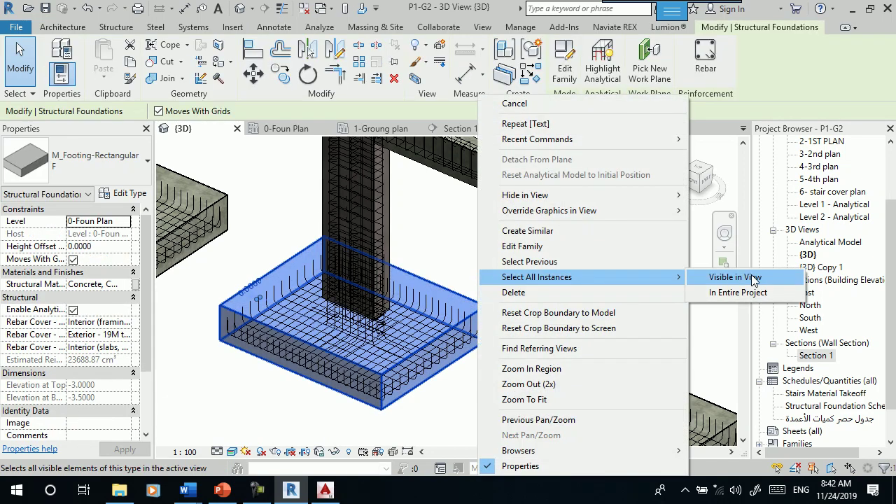
{"action": "left_click", "coordinate": [420, 418]}
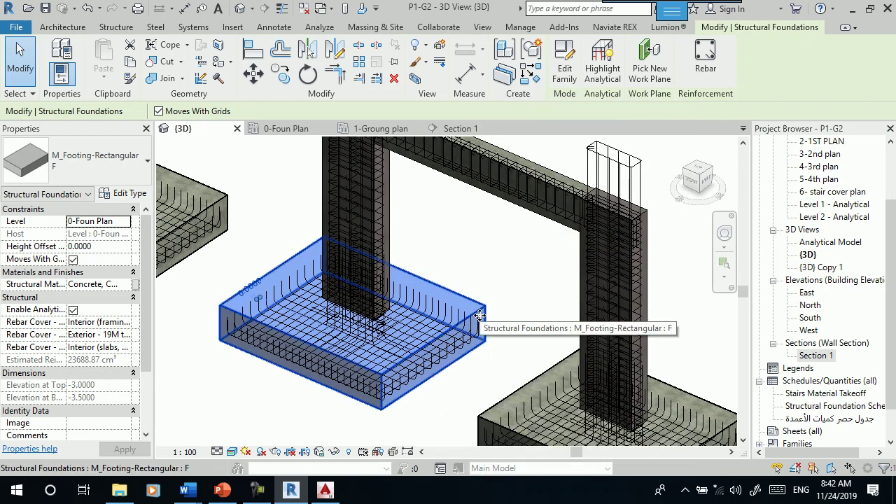
{"action": "right_click", "coordinate": [463, 314]}
{"action": "mouse_move", "coordinate": [533, 210]}
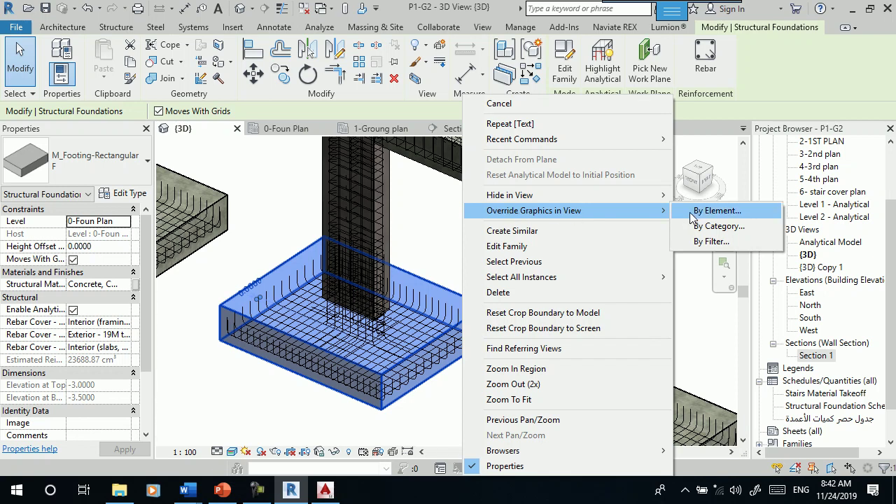
Override the selected footing's graphics with 100 surface transparency
{"action": "left_click", "coordinate": [719, 226]}
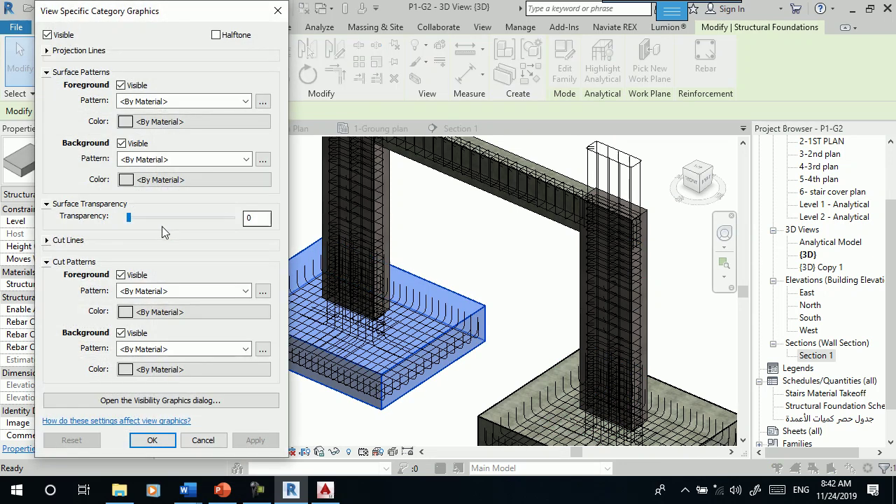
{"action": "left_click_drag", "start_coordinate": [123, 221], "coordinate": [260, 231]}
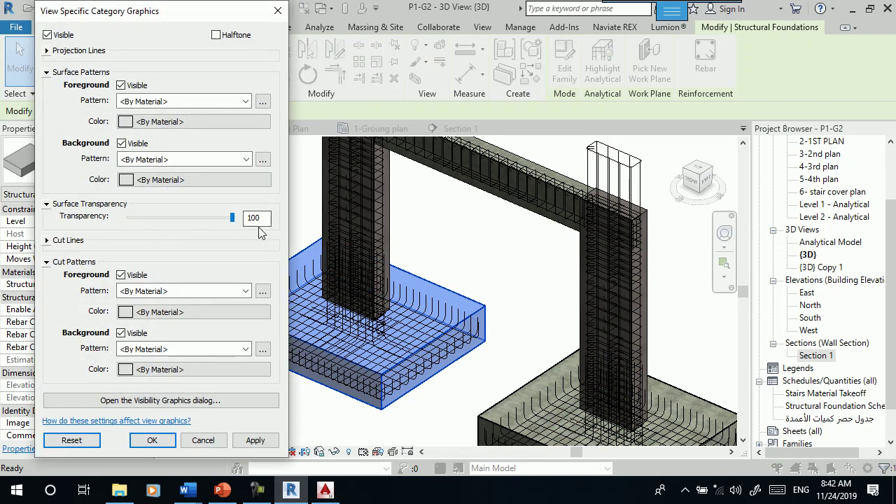
{"action": "left_click", "coordinate": [152, 440]}
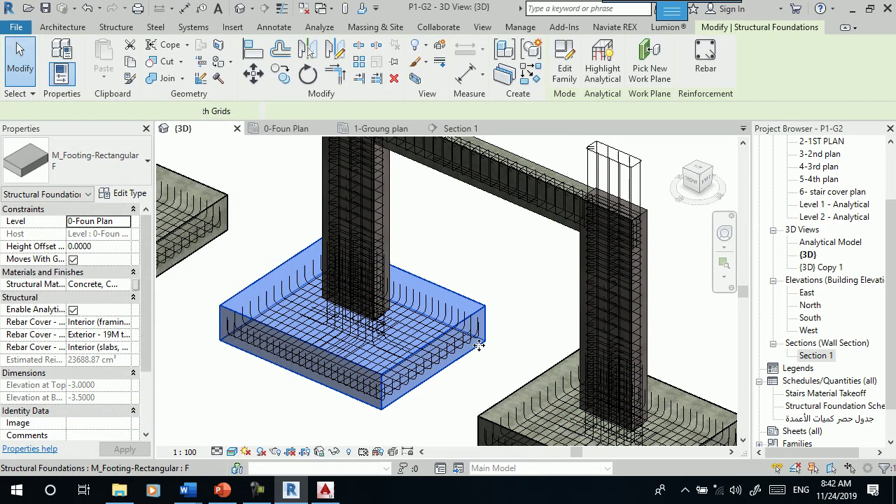
{"action": "key", "text": "Escape"}
{"action": "scroll", "coordinate": [437, 371], "scroll_direction": "down", "scroll_amount": 5}
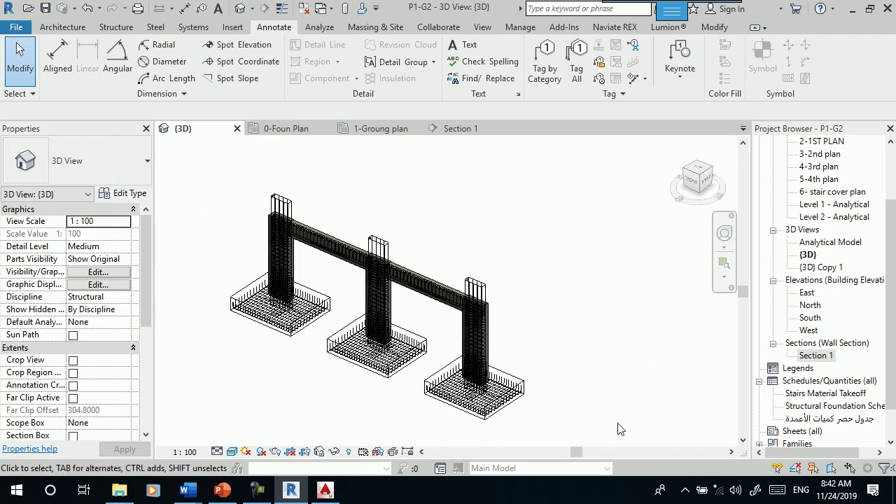
{"action": "scroll", "coordinate": [382, 323], "scroll_direction": "up", "scroll_amount": 3}
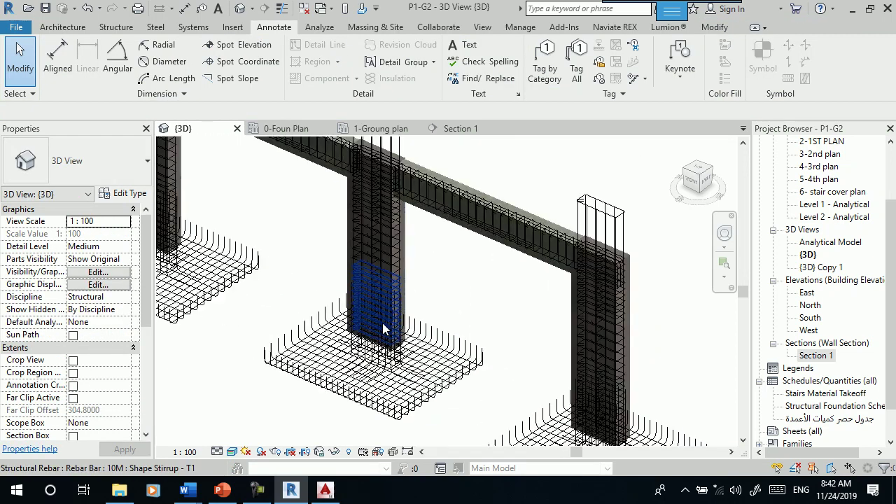
{"action": "scroll", "coordinate": [392, 294], "scroll_direction": "up", "scroll_amount": 2}
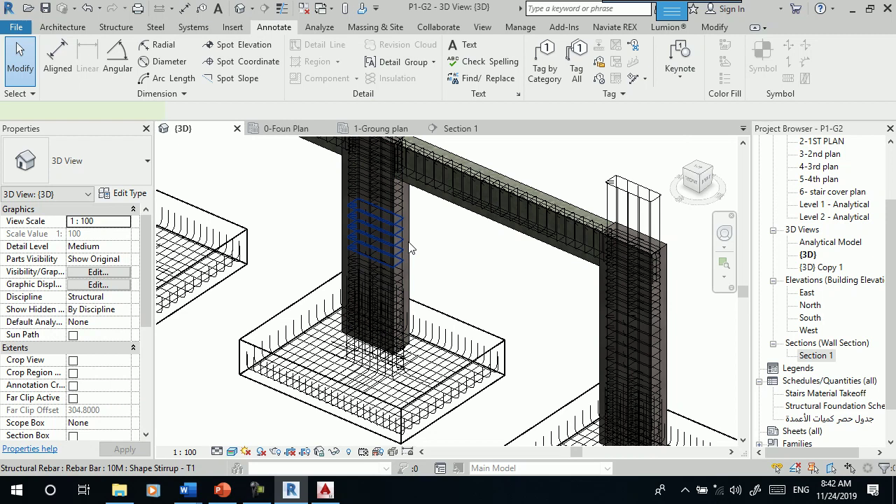
Set the columns category to 100 surface transparency via Override Graphics By Category
{"action": "left_click", "coordinate": [411, 249]}
{"action": "scroll", "coordinate": [411, 248], "scroll_direction": "up", "scroll_amount": 3}
{"action": "key", "text": "Escape"}
{"action": "left_click", "coordinate": [412, 249]}
{"action": "right_click", "coordinate": [413, 250]}
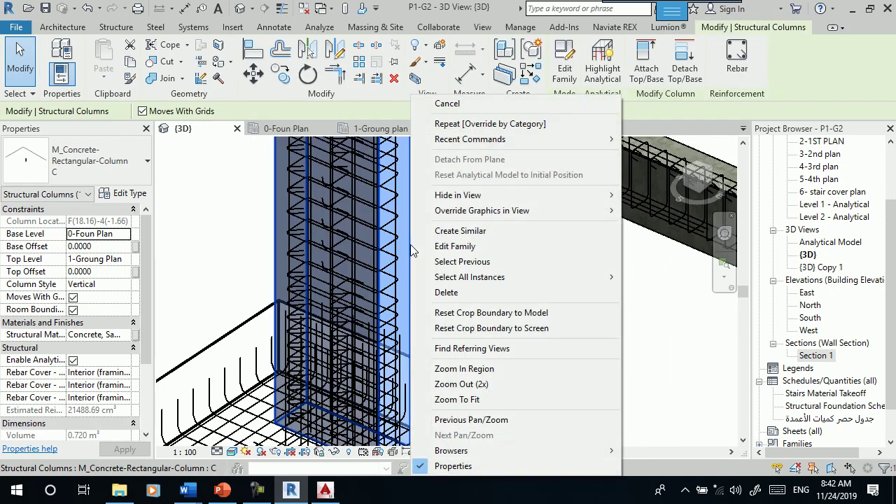
{"action": "mouse_move", "coordinate": [481, 211]}
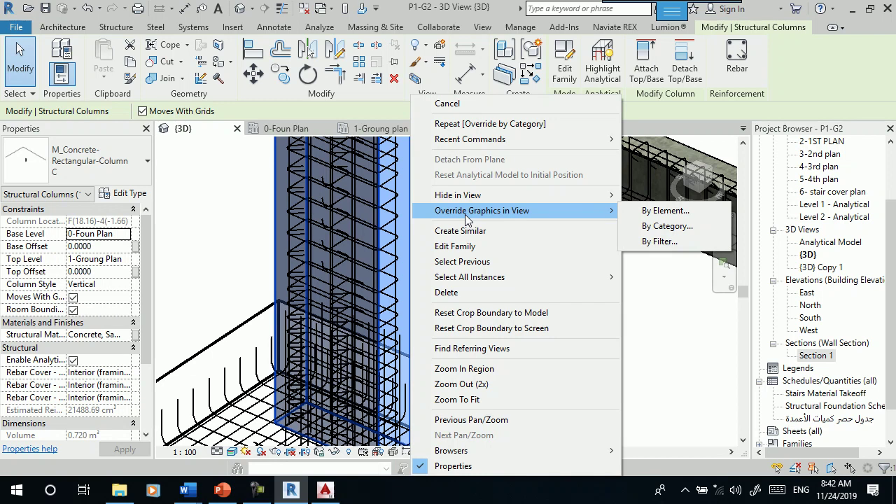
{"action": "left_click", "coordinate": [666, 226]}
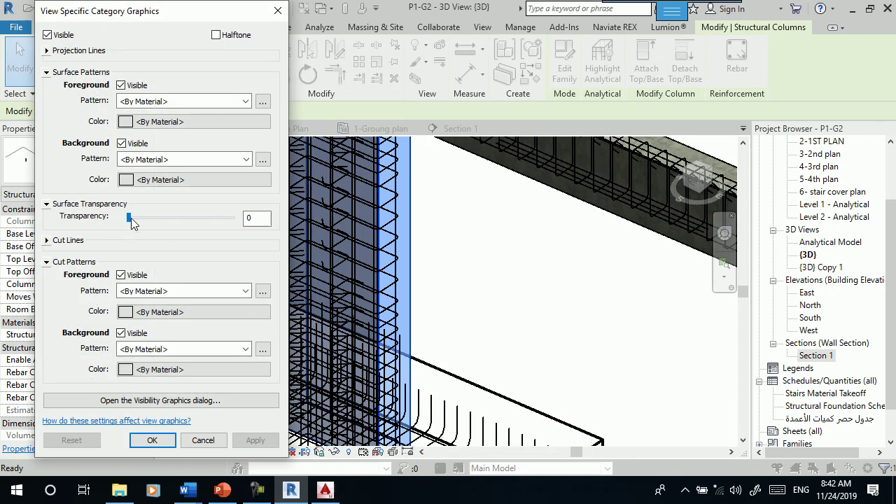
{"action": "left_click_drag", "start_coordinate": [130, 217], "coordinate": [232, 217]}
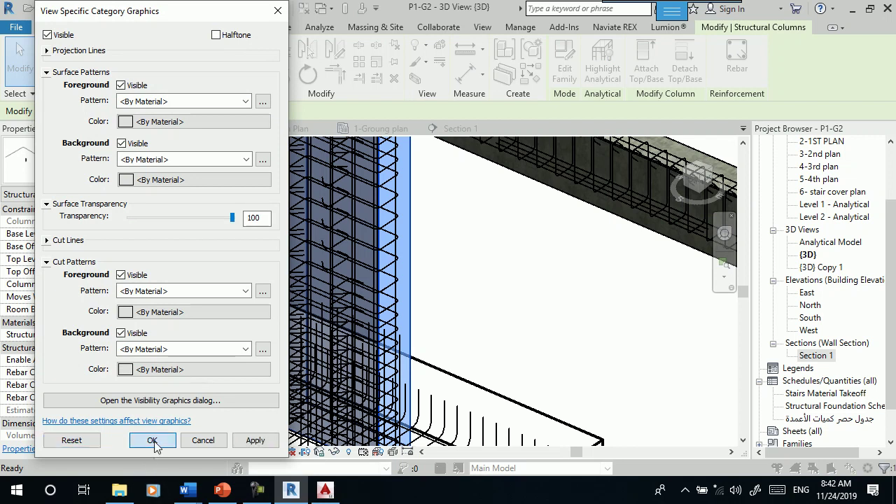
{"action": "left_click", "coordinate": [150, 440]}
{"action": "left_click", "coordinate": [456, 340]}
Give the Structural Framing category 100 surface transparency so the beam's rebar shows
{"action": "scroll", "coordinate": [456, 339], "scroll_direction": "down", "scroll_amount": 4}
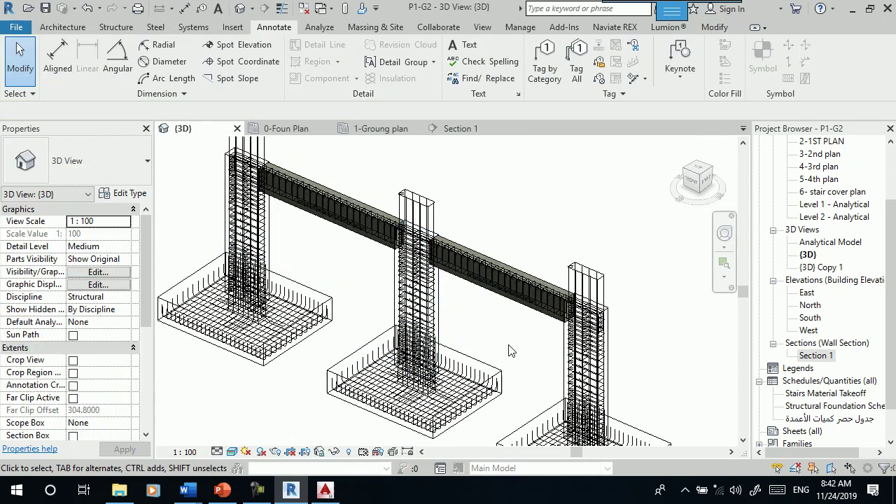
{"action": "scroll", "coordinate": [510, 362], "scroll_direction": "up", "scroll_amount": 2}
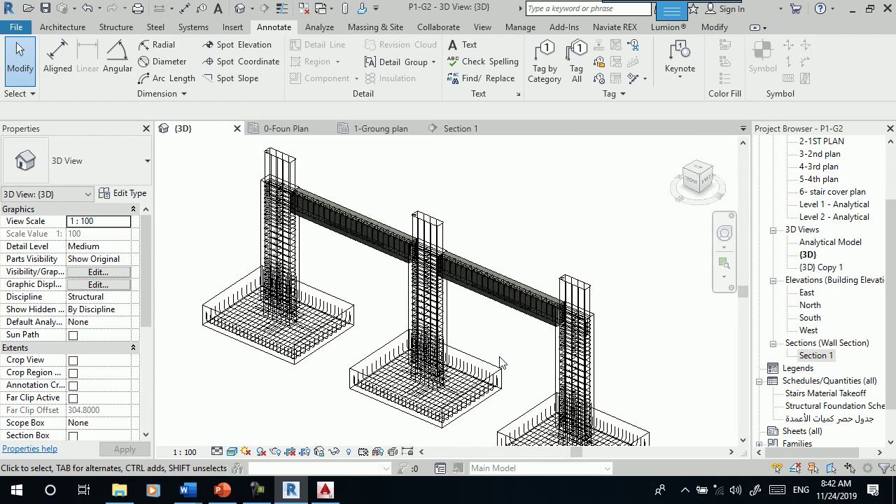
{"action": "scroll", "coordinate": [475, 298], "scroll_direction": "up", "scroll_amount": 2}
{"action": "scroll", "coordinate": [476, 298], "scroll_direction": "up", "scroll_amount": 2}
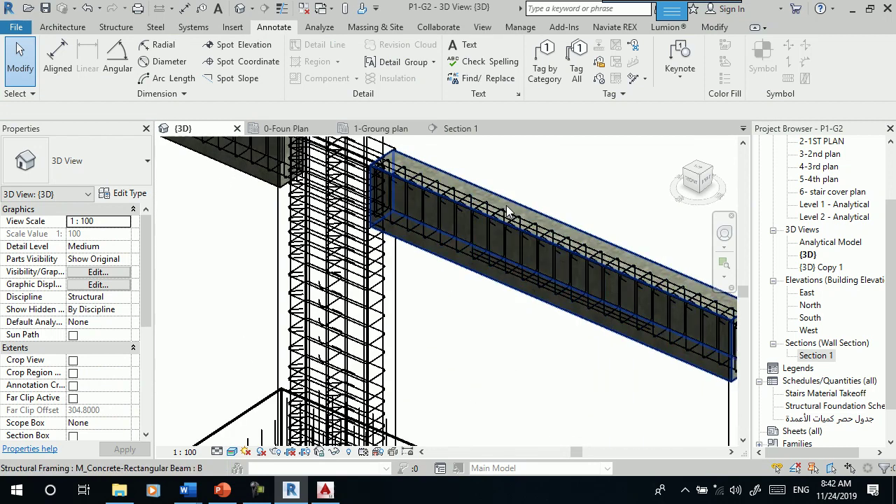
{"action": "left_click", "coordinate": [515, 204]}
{"action": "right_click", "coordinate": [515, 205]}
{"action": "mouse_move", "coordinate": [584, 210]}
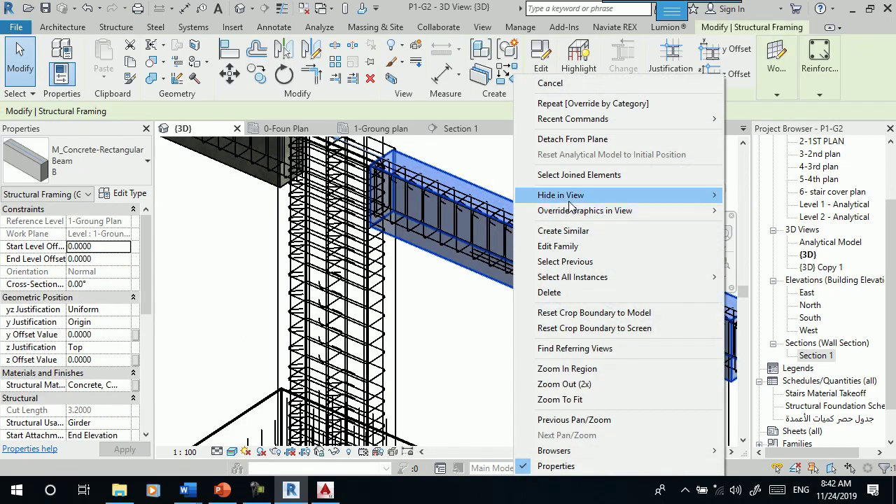
{"action": "left_click", "coordinate": [769, 226]}
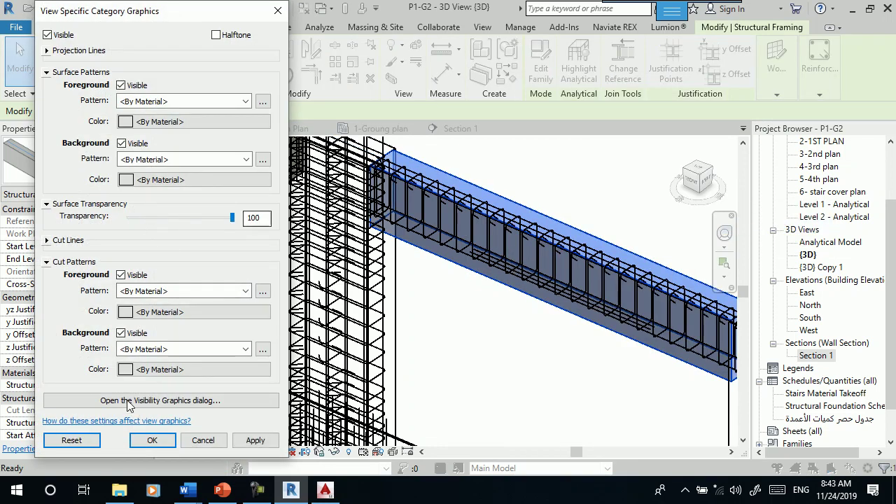
{"action": "left_click", "coordinate": [143, 441]}
{"action": "key", "text": "Escape"}
{"action": "scroll", "coordinate": [462, 331], "scroll_direction": "down", "scroll_amount": 3}
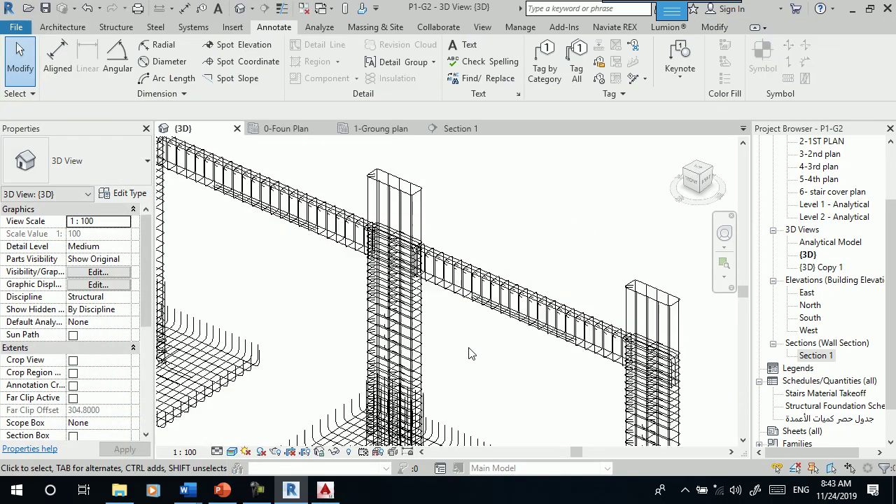
{"action": "scroll", "coordinate": [461, 331], "scroll_direction": "down", "scroll_amount": 2}
{"action": "scroll", "coordinate": [479, 294], "scroll_direction": "down", "scroll_amount": 2}
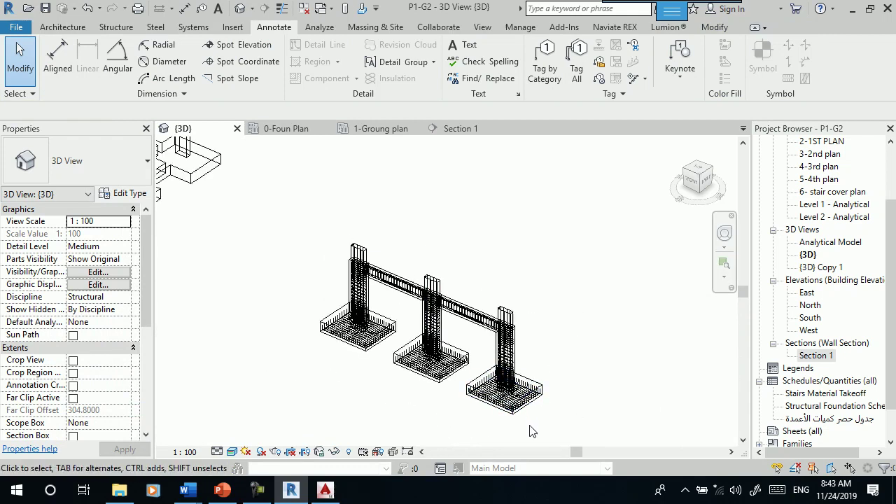
{"action": "left_click_drag", "start_coordinate": [584, 217], "coordinate": [233, 431]}
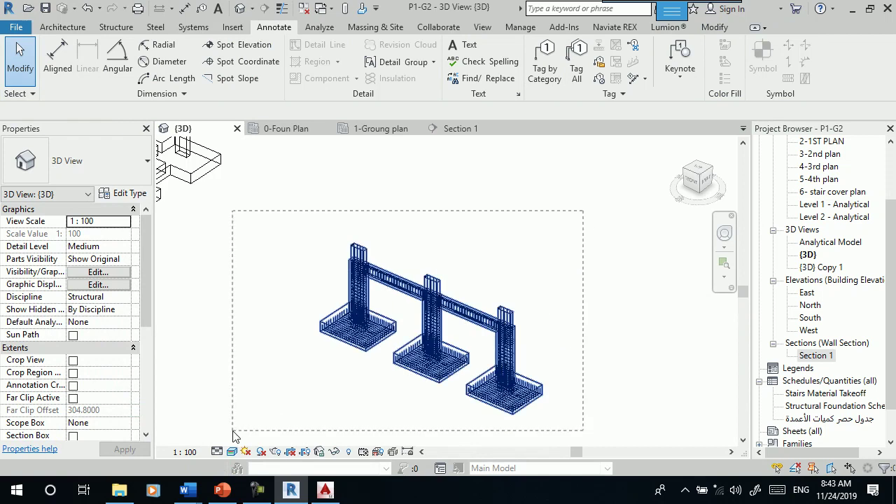
{"action": "left_click", "coordinate": [620, 63]}
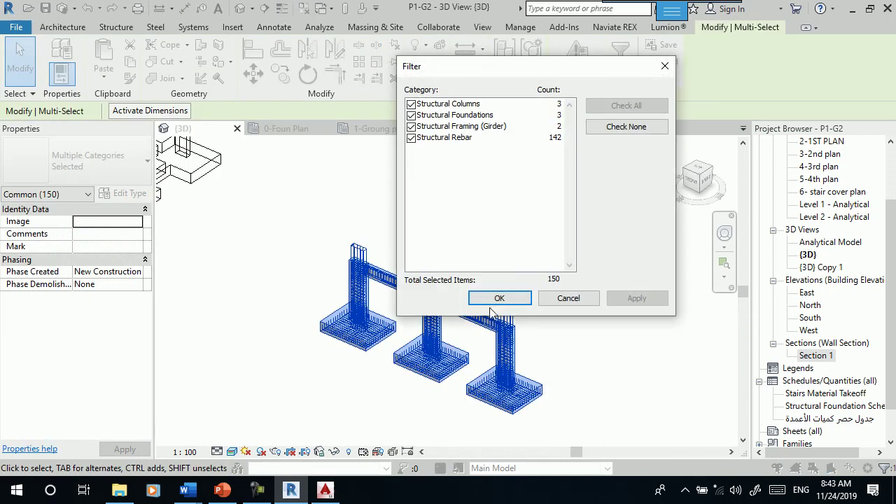
{"action": "left_click", "coordinate": [625, 123]}
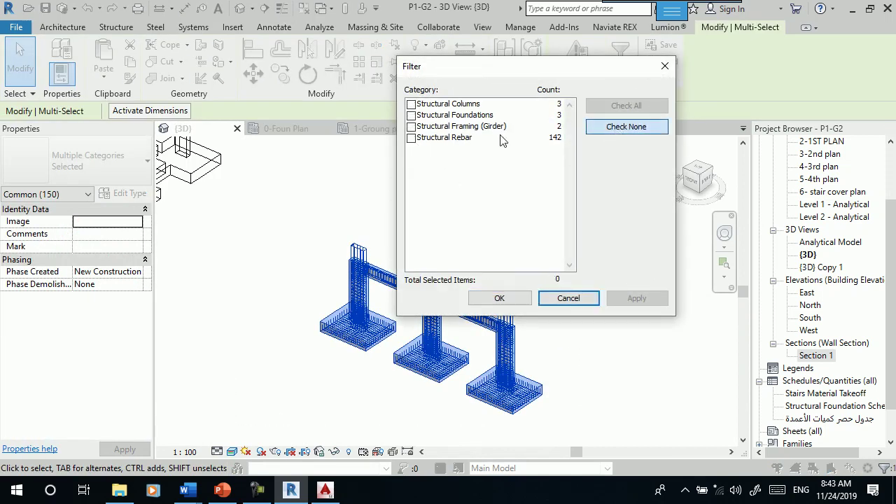
{"action": "left_click", "coordinate": [412, 137]}
{"action": "left_click", "coordinate": [499, 298]}
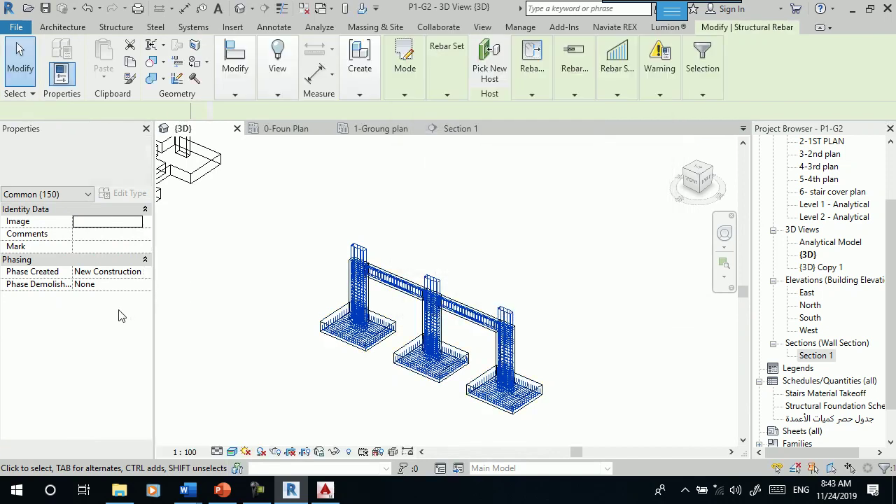
{"action": "left_click_drag", "start_coordinate": [147, 289], "coordinate": [147, 420]}
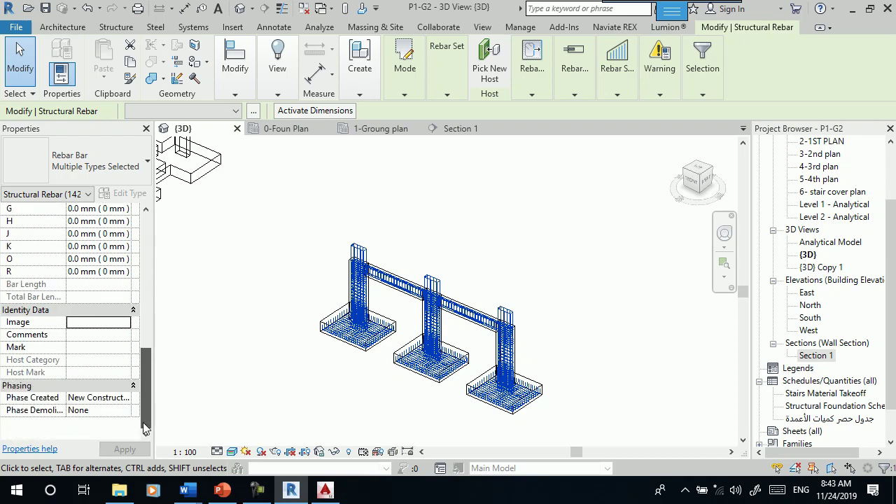
{"action": "scroll", "coordinate": [126, 315], "scroll_direction": "up", "scroll_amount": 2}
{"action": "scroll", "coordinate": [124, 313], "scroll_direction": "up", "scroll_amount": 2}
{"action": "scroll", "coordinate": [124, 308], "scroll_direction": "up", "scroll_amount": 2}
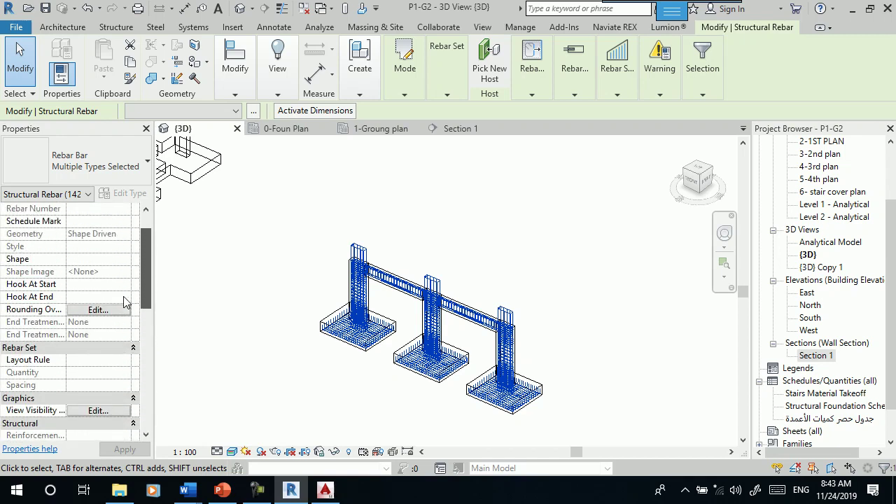
{"action": "scroll", "coordinate": [126, 277], "scroll_direction": "up", "scroll_amount": 2}
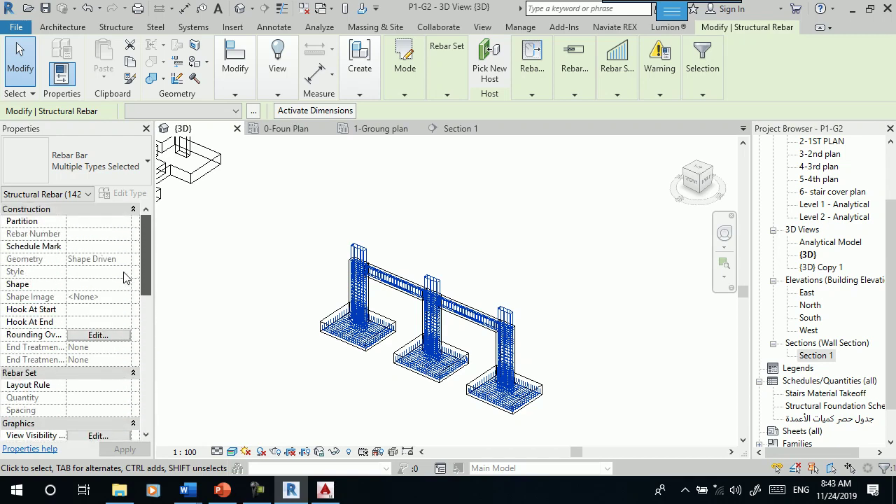
{"action": "left_click", "coordinate": [422, 187]}
{"action": "scroll", "coordinate": [453, 332], "scroll_direction": "up", "scroll_amount": 2}
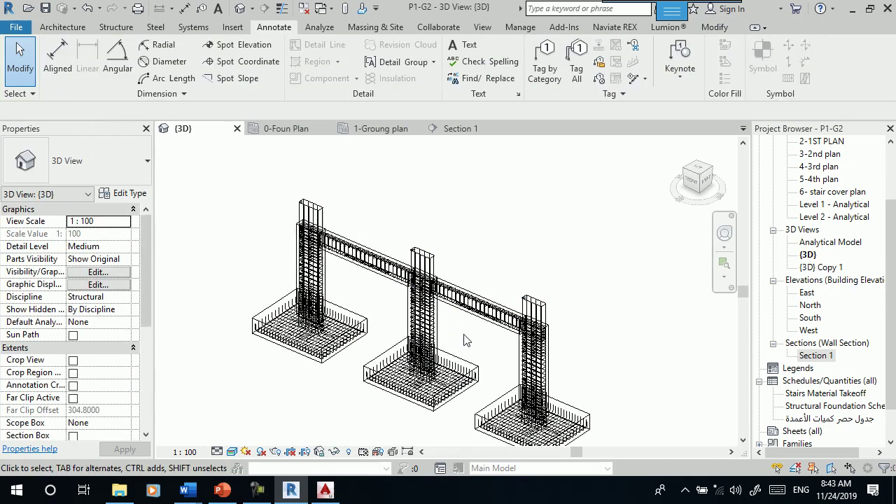
{"action": "scroll", "coordinate": [423, 336], "scroll_direction": "down", "scroll_amount": 2}
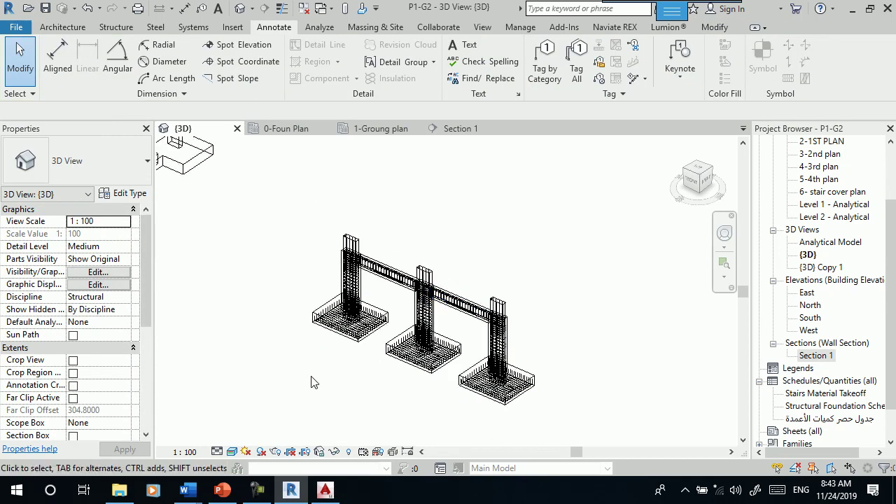
Open the South elevation and zoom in on the footings, briefly selecting the middle one
{"action": "double_click", "coordinate": [810, 318]}
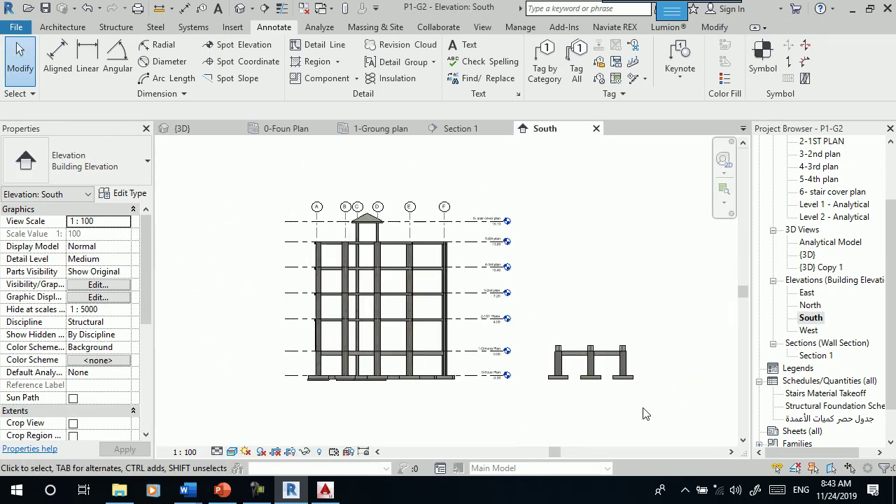
{"action": "scroll", "coordinate": [504, 394], "scroll_direction": "up", "scroll_amount": 1}
{"action": "scroll", "coordinate": [546, 360], "scroll_direction": "up", "scroll_amount": 3}
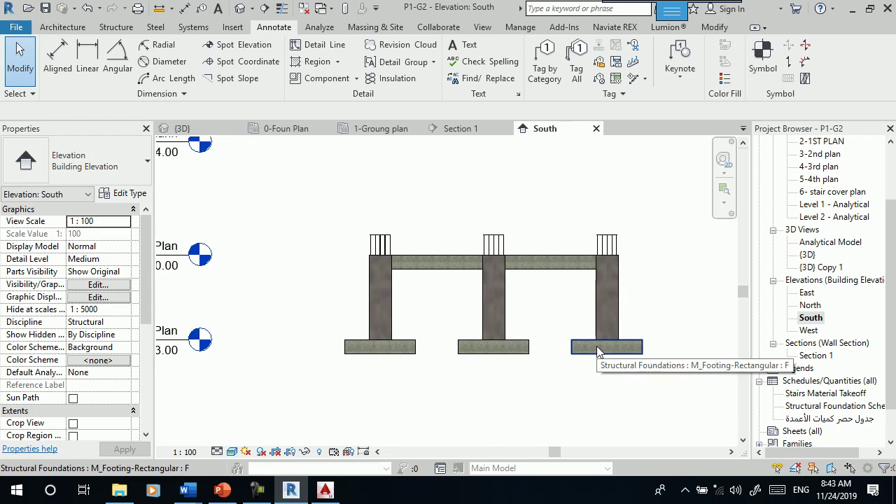
{"action": "left_click", "coordinate": [499, 354]}
{"action": "right_click", "coordinate": [500, 351]}
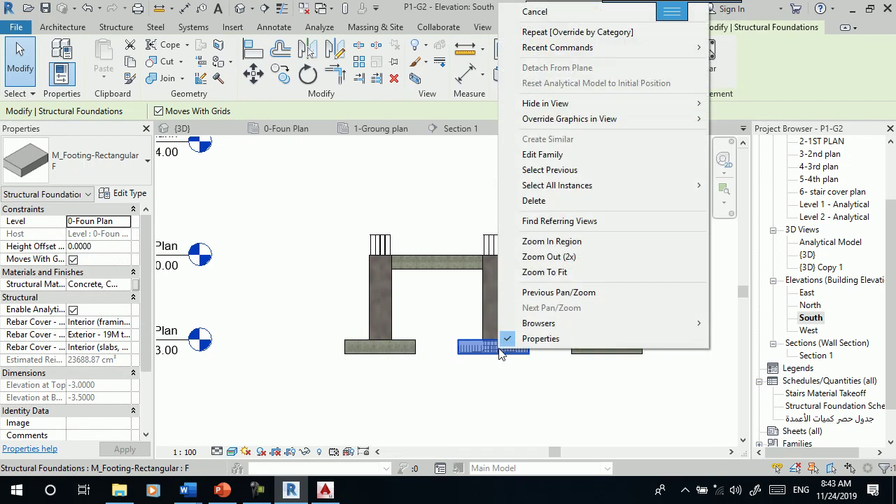
{"action": "left_click", "coordinate": [424, 185]}
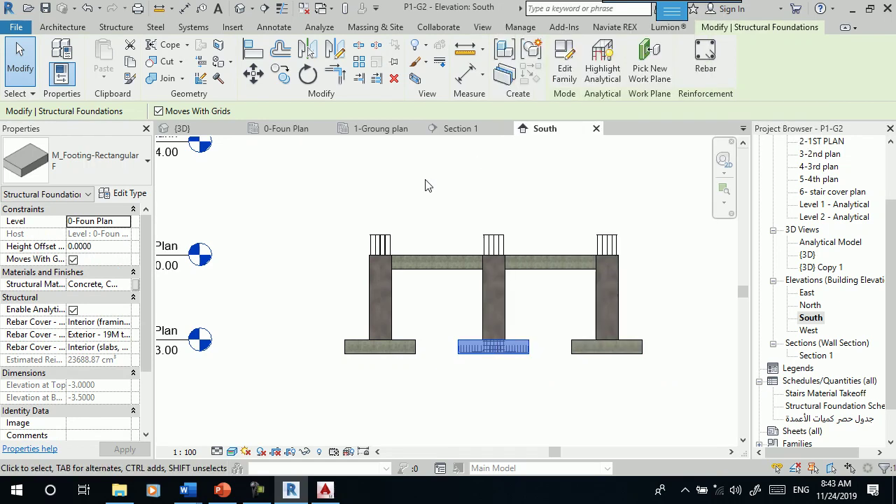
{"action": "left_click", "coordinate": [425, 185]}
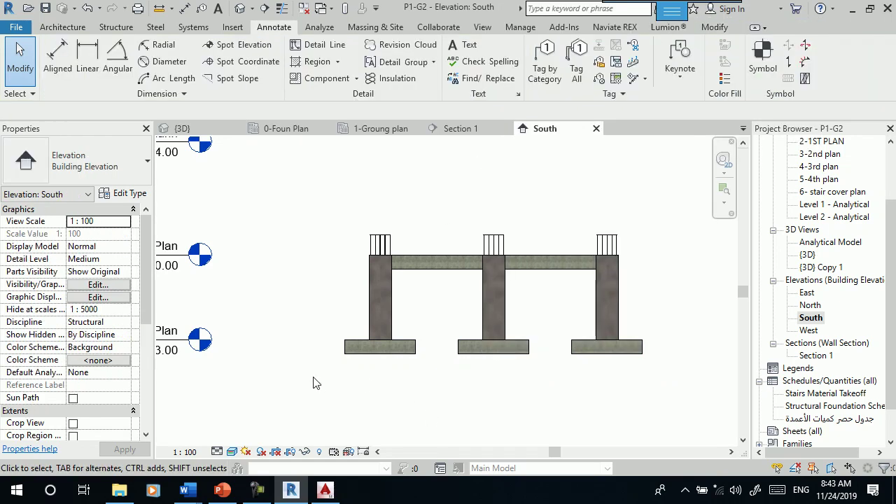
Window-select the three footings and filter the selection down to Structural Rebar only
{"action": "left_click_drag", "start_coordinate": [314, 383], "coordinate": [711, 319]}
{"action": "left_click", "coordinate": [568, 70]}
{"action": "left_click", "coordinate": [606, 127]}
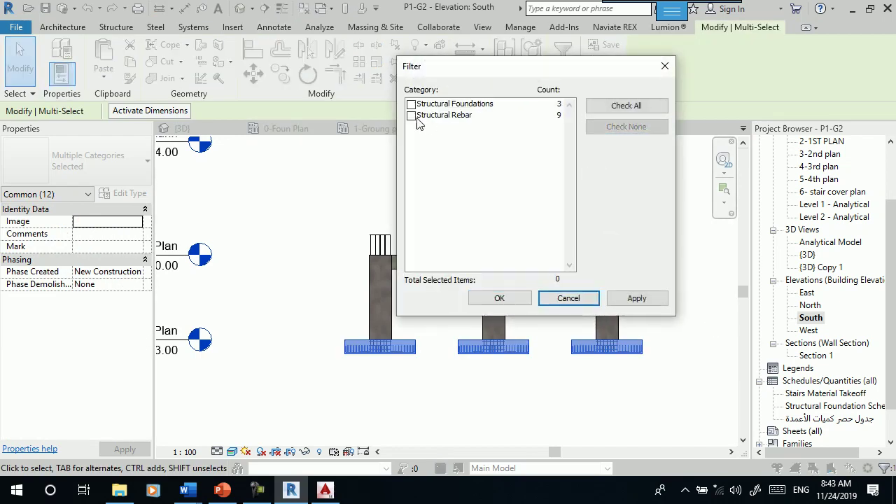
{"action": "left_click", "coordinate": [413, 116]}
{"action": "left_click", "coordinate": [499, 298]}
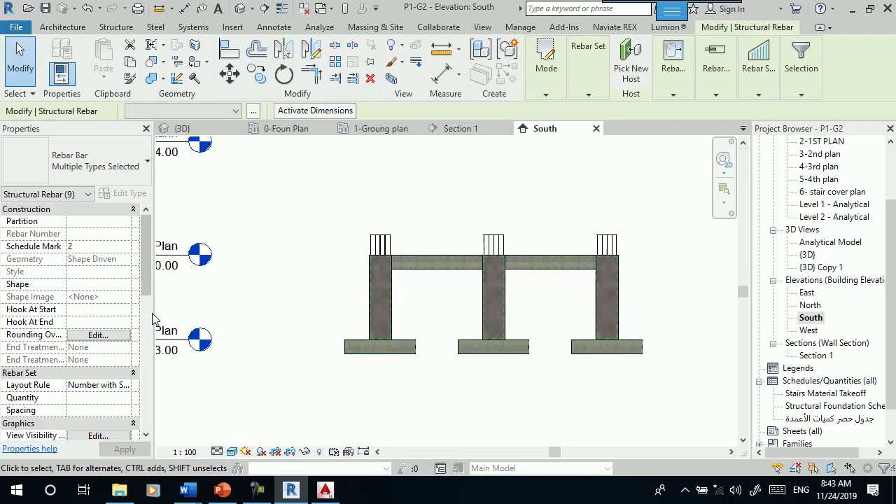
{"action": "scroll", "coordinate": [140, 291], "scroll_direction": "down", "scroll_amount": 1}
{"action": "scroll", "coordinate": [147, 299], "scroll_direction": "down", "scroll_amount": 3}
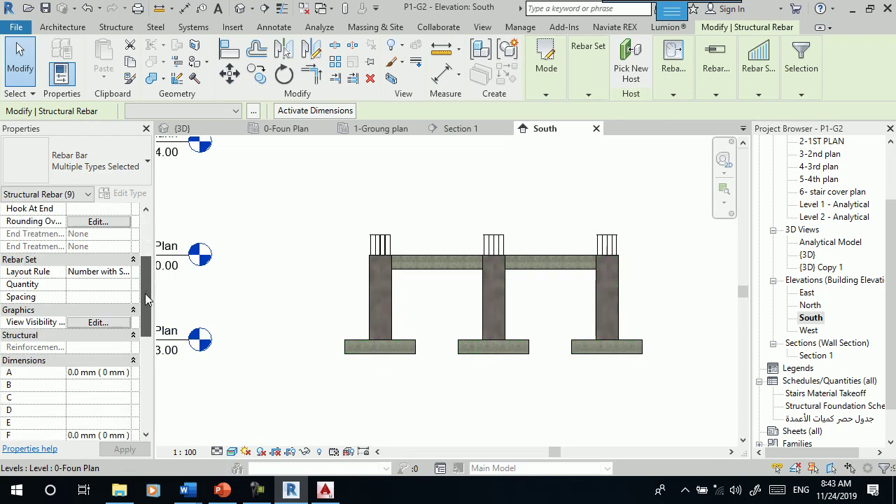
{"action": "mouse_move", "coordinate": [147, 299]}
{"action": "left_mouse_down"}
{"action": "mouse_move", "coordinate": [145, 396]}
{"action": "mouse_move", "coordinate": [133, 250]}
{"action": "left_mouse_up"}
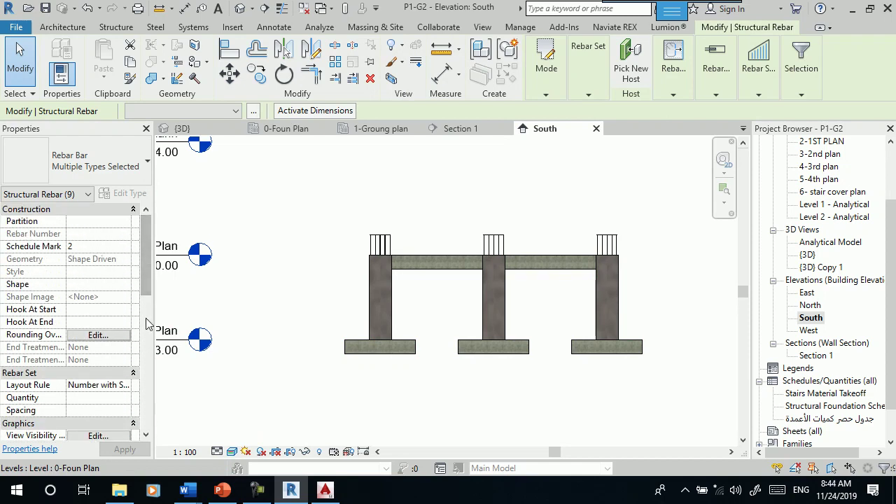
{"action": "left_click", "coordinate": [258, 492]}
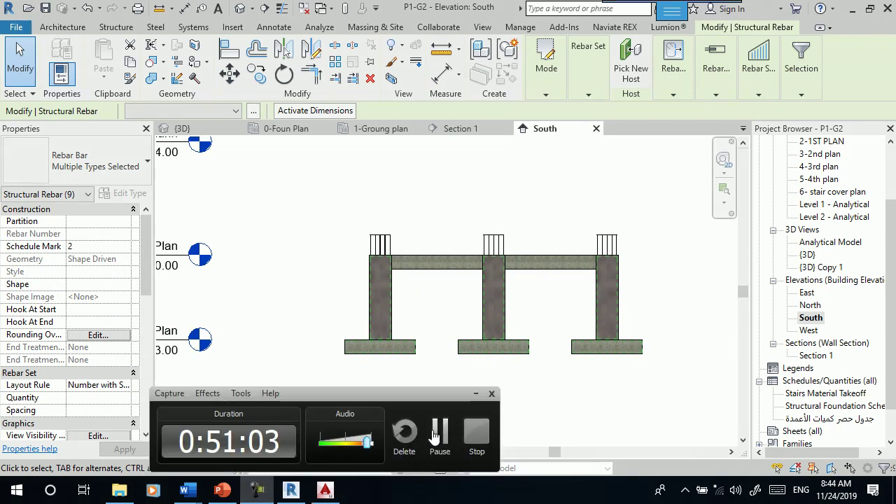